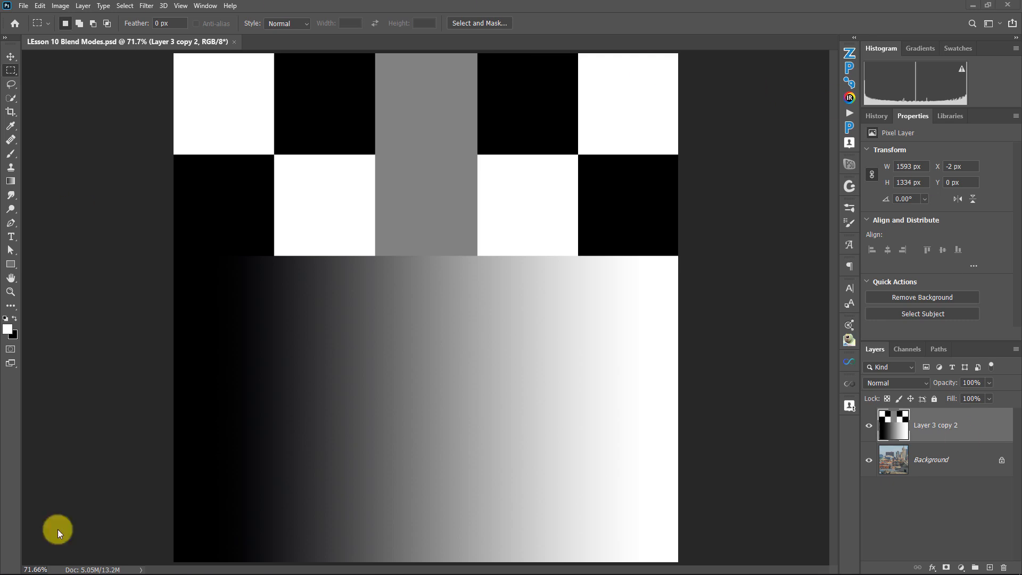
Switch to the blend modes PDF in Acrobat Reader and review its pages through the Color Attribute Blend Modes.
mouse_move(262, 572)
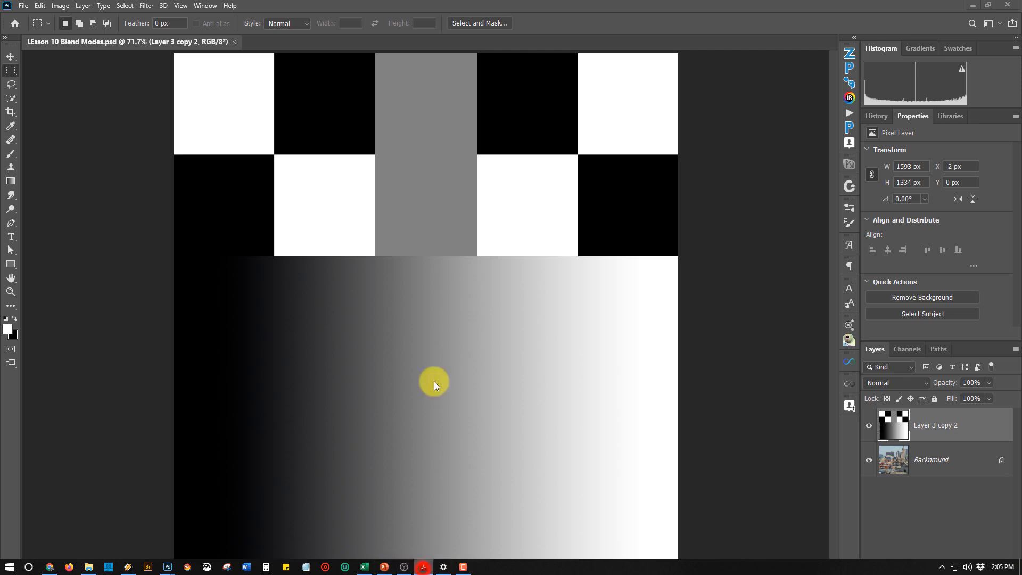
drag(1021, 118, 75, 0)
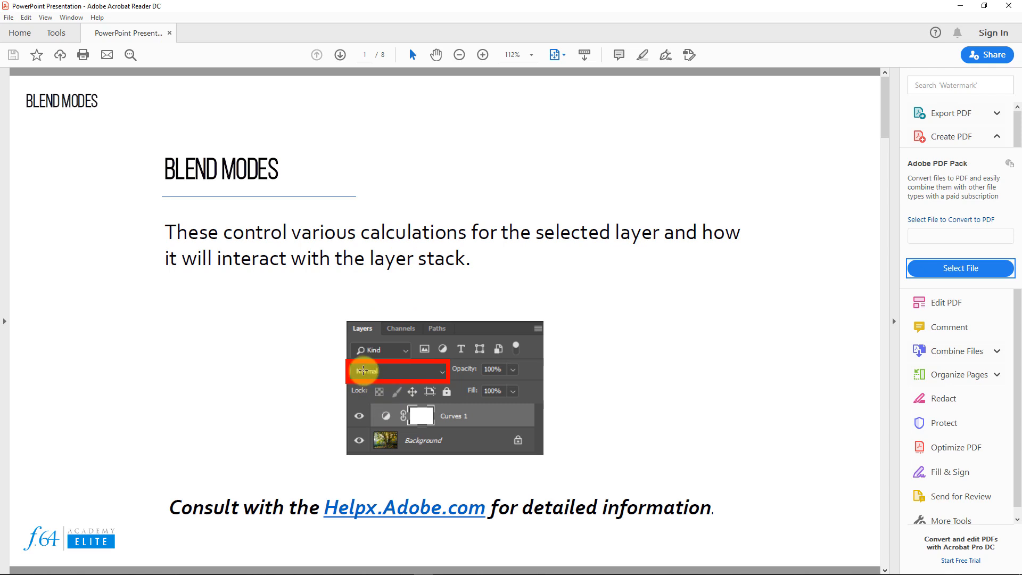
scroll(425, 333, down, 2)
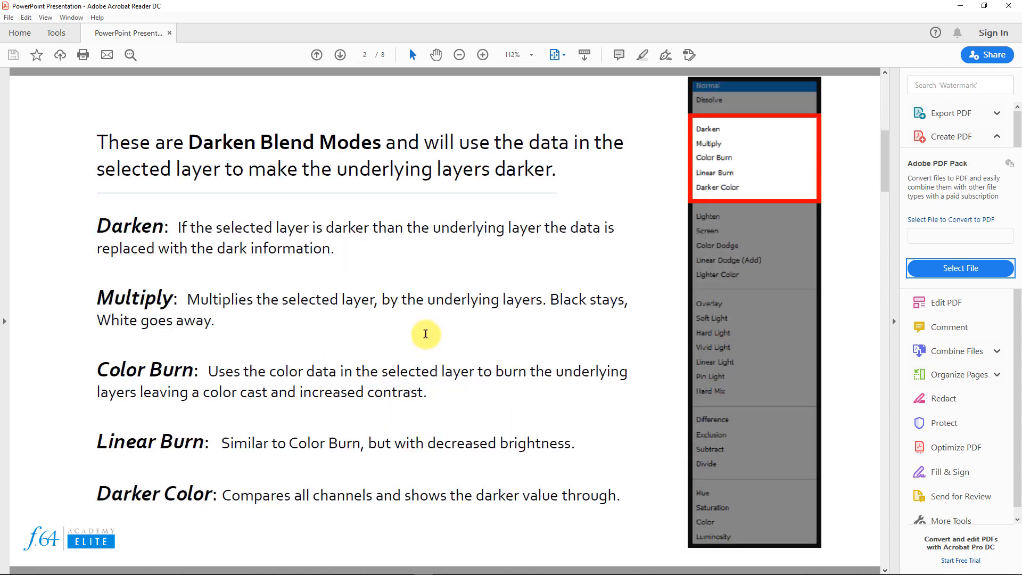
scroll(425, 333, up, 1)
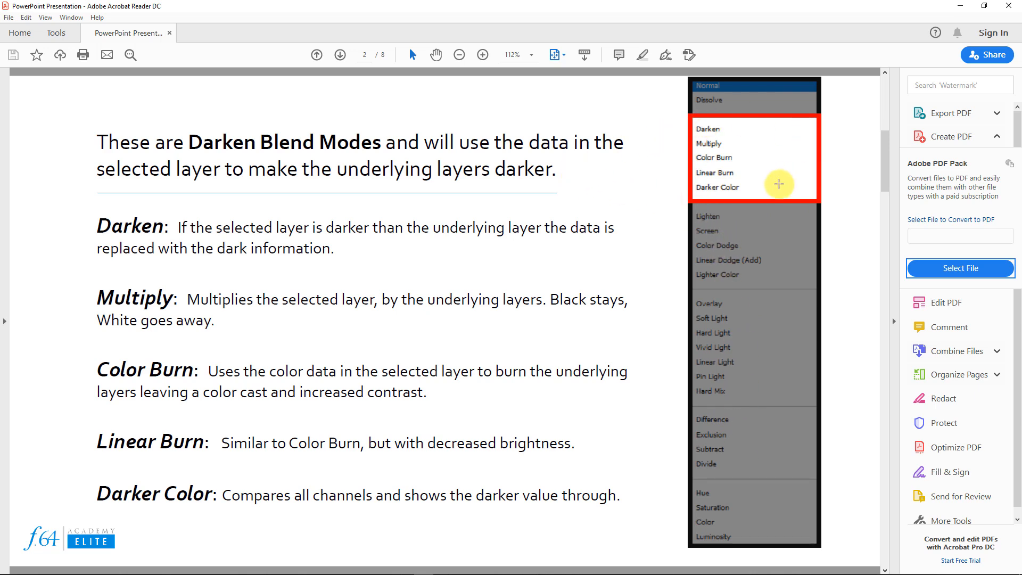
scroll(716, 182, down, 1)
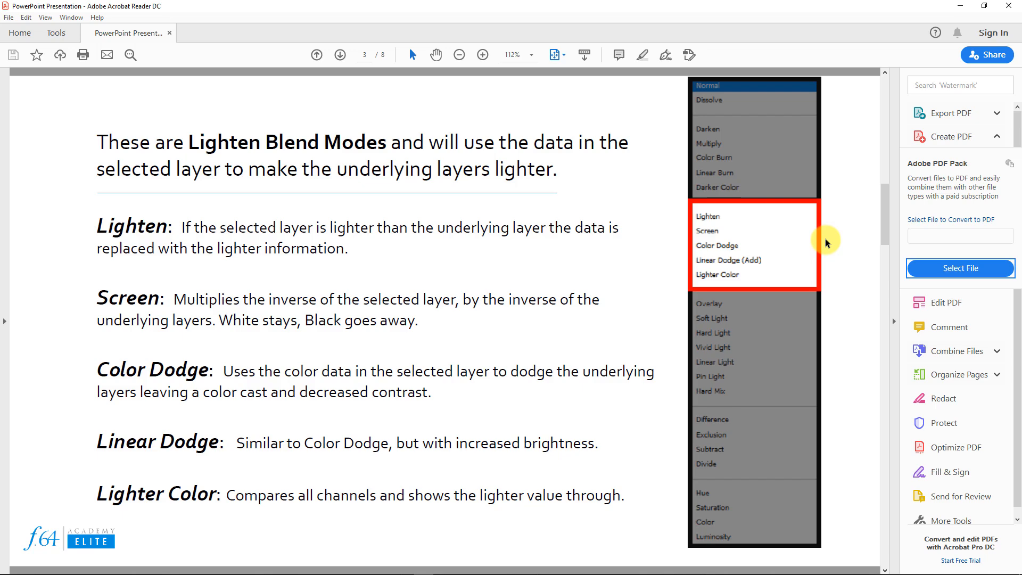
scroll(827, 239, down, 1)
scroll(820, 226, down, 2)
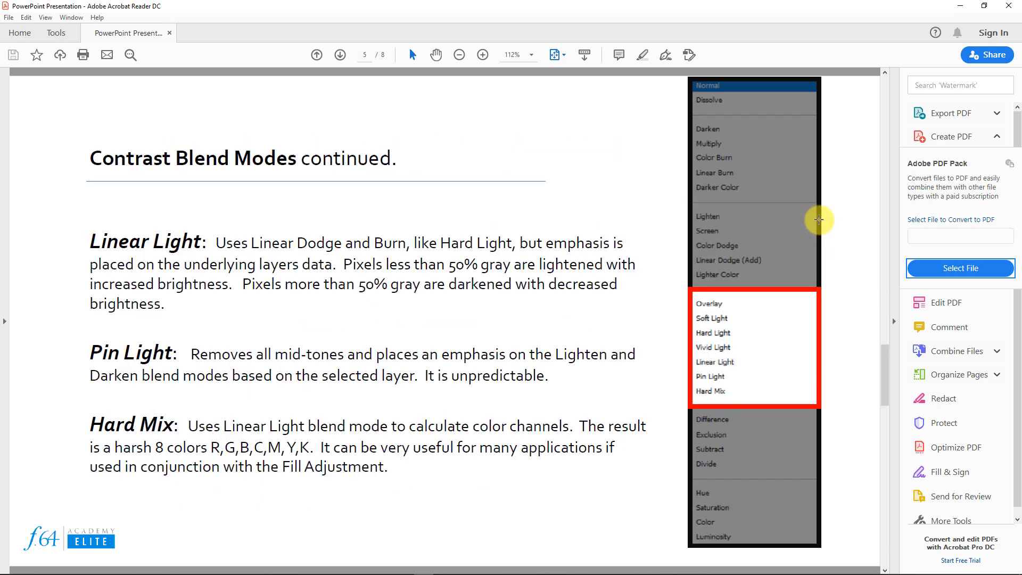
scroll(818, 217, down, 1)
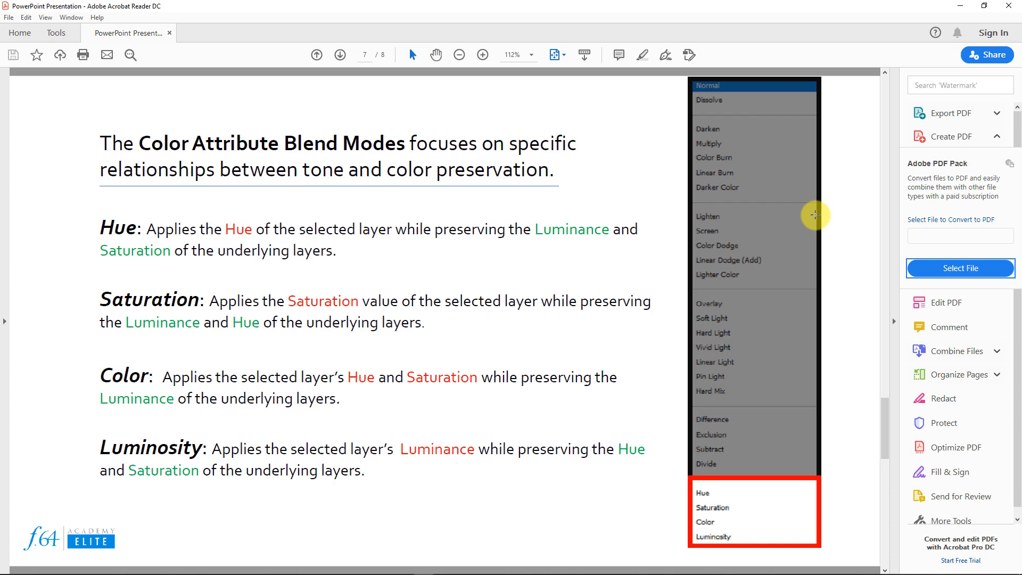
Review the PDF's Equation, Contrast and Lighten Blend Modes pages again and return to the opening pages.
scroll(816, 215, up, 1)
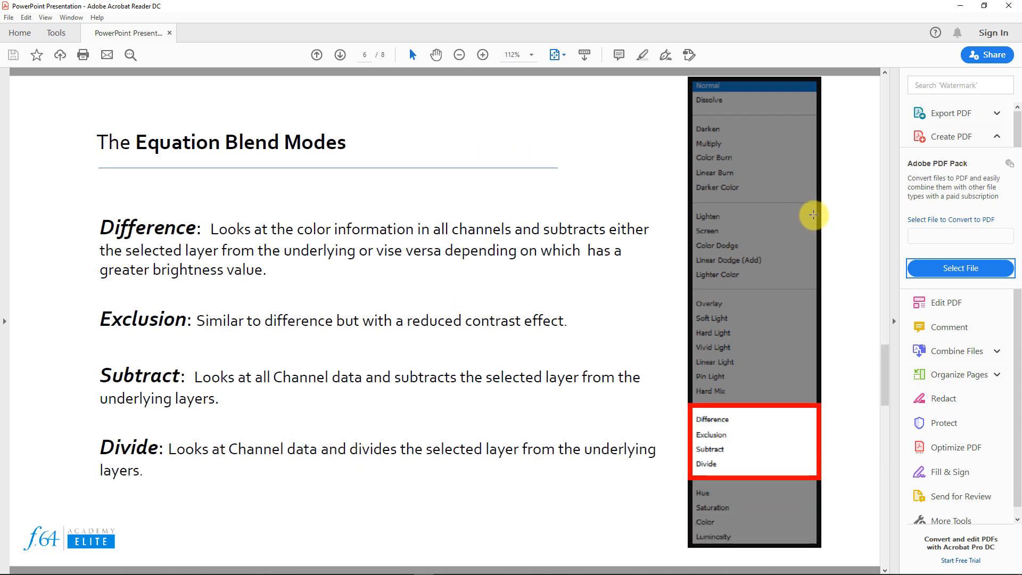
scroll(814, 215, up, 1)
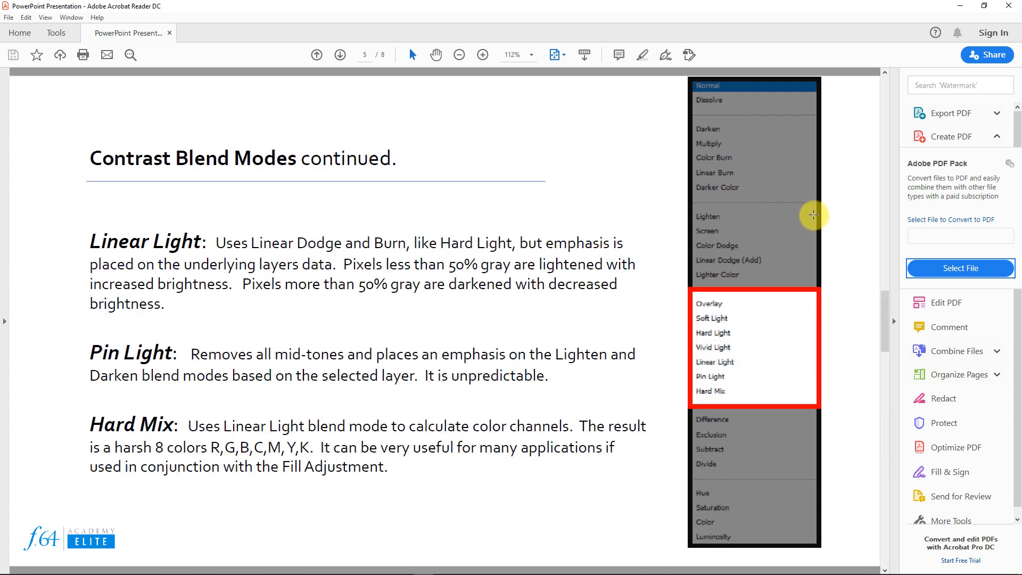
scroll(814, 215, up, 1)
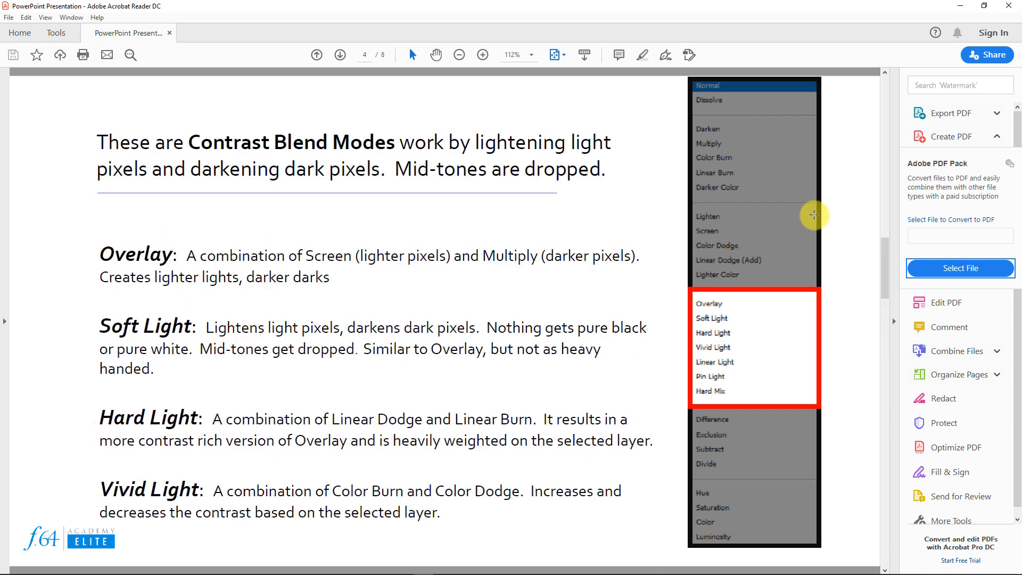
scroll(814, 216, up, 1)
scroll(814, 215, up, 1)
scroll(814, 215, down, 1)
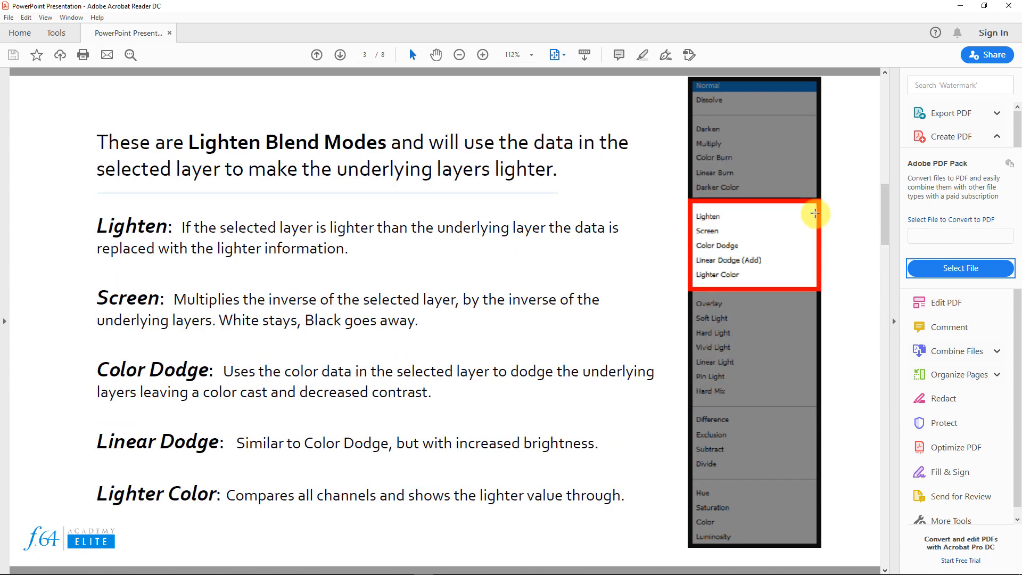
scroll(815, 215, down, 4)
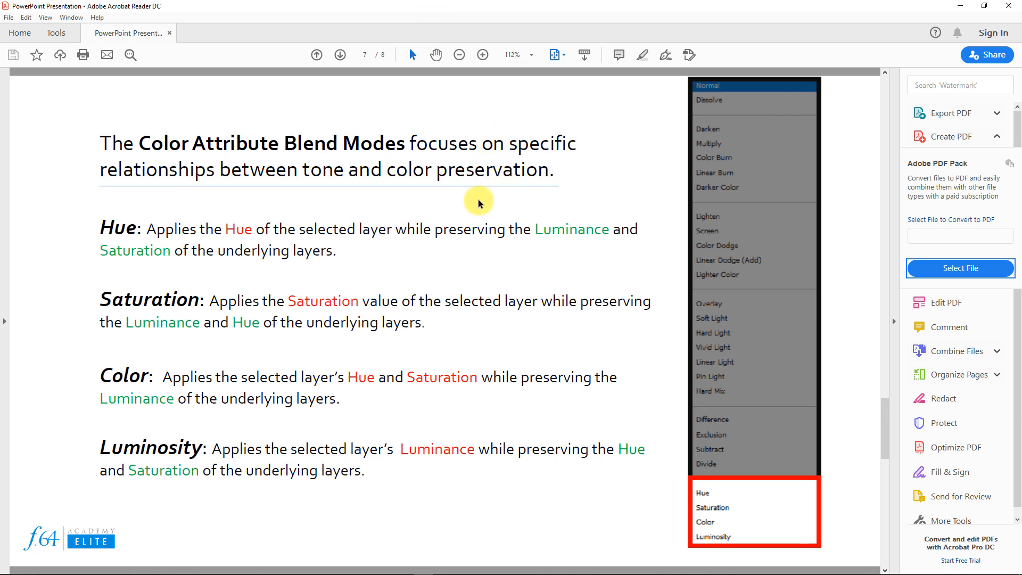
scroll(478, 200, up, 6)
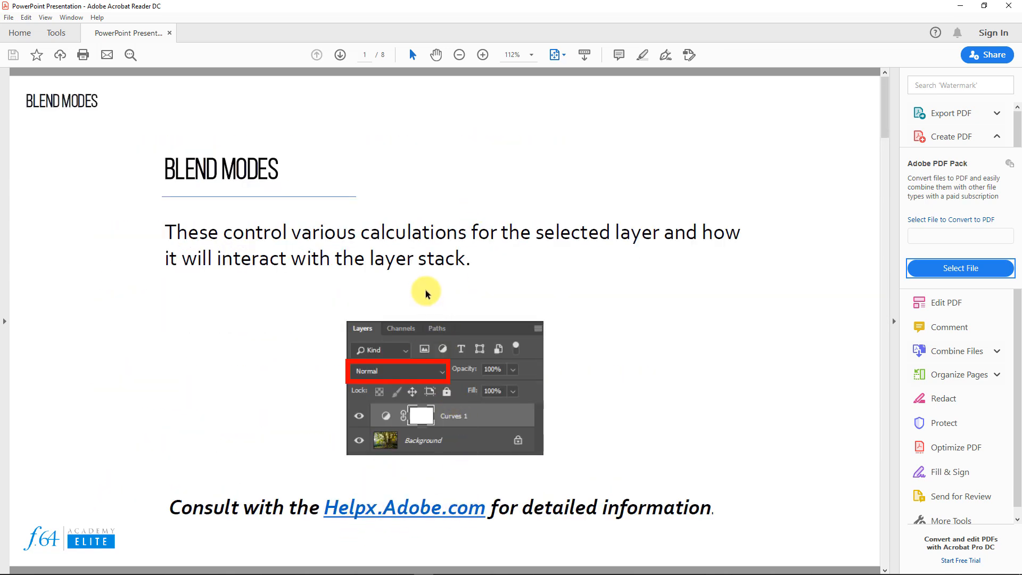
scroll(434, 221, down, 1)
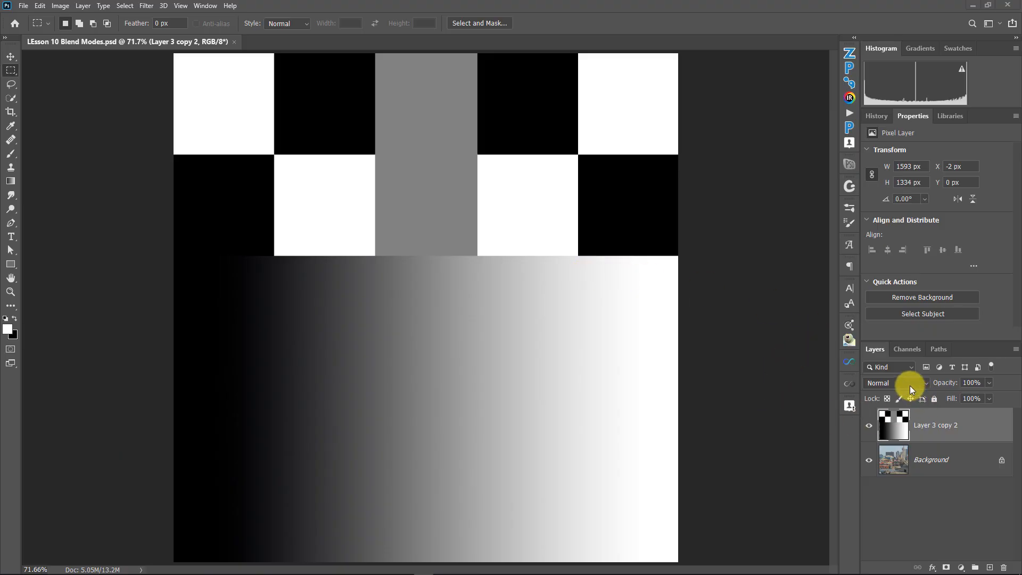
Switch back to Photoshop, enlarge the Layers panel and preview the Darken blend mode on Layer 3 copy 2.
drag(914, 343, 901, 242)
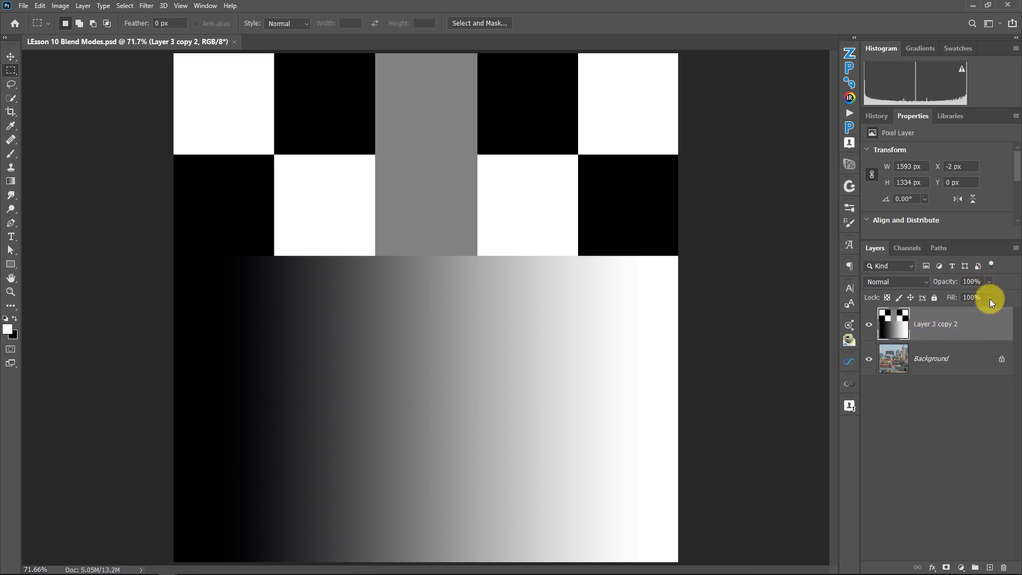
click(901, 283)
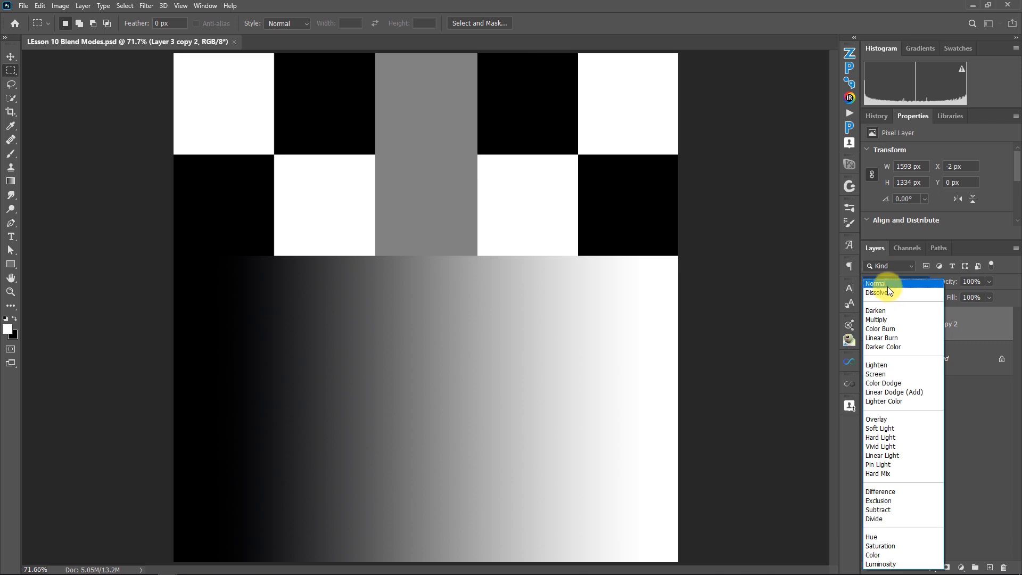
click(888, 286)
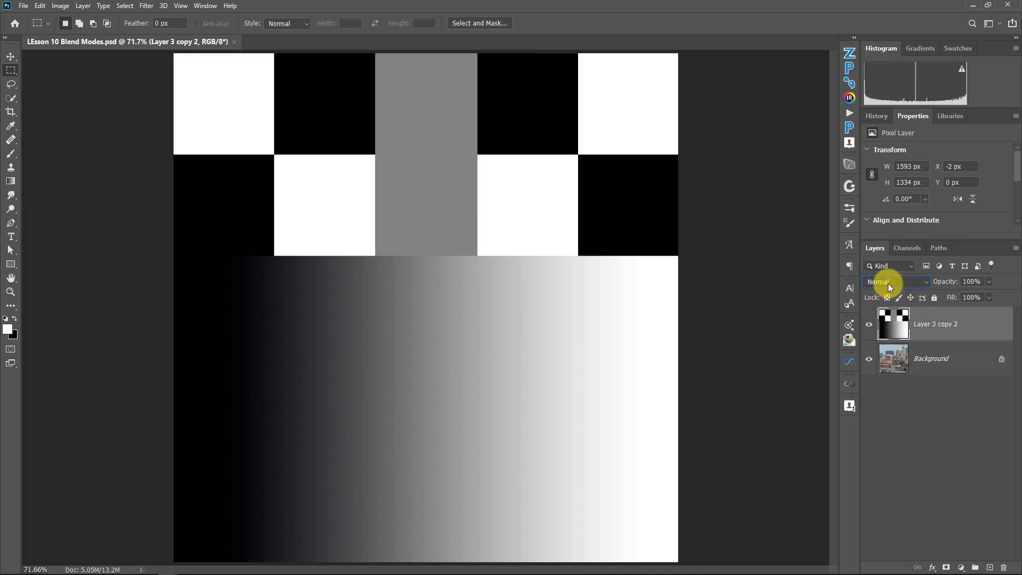
click(888, 283)
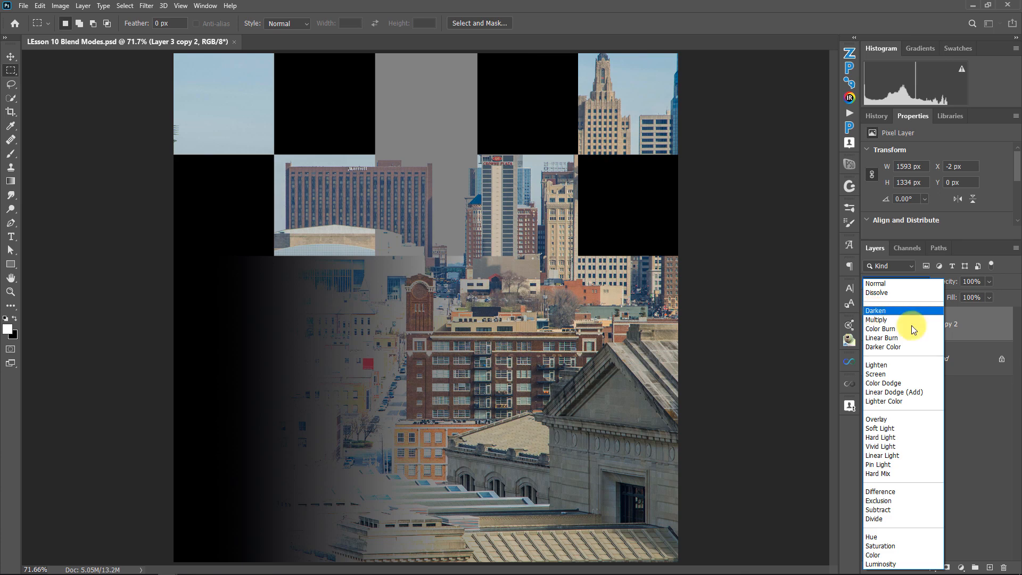
click(986, 320)
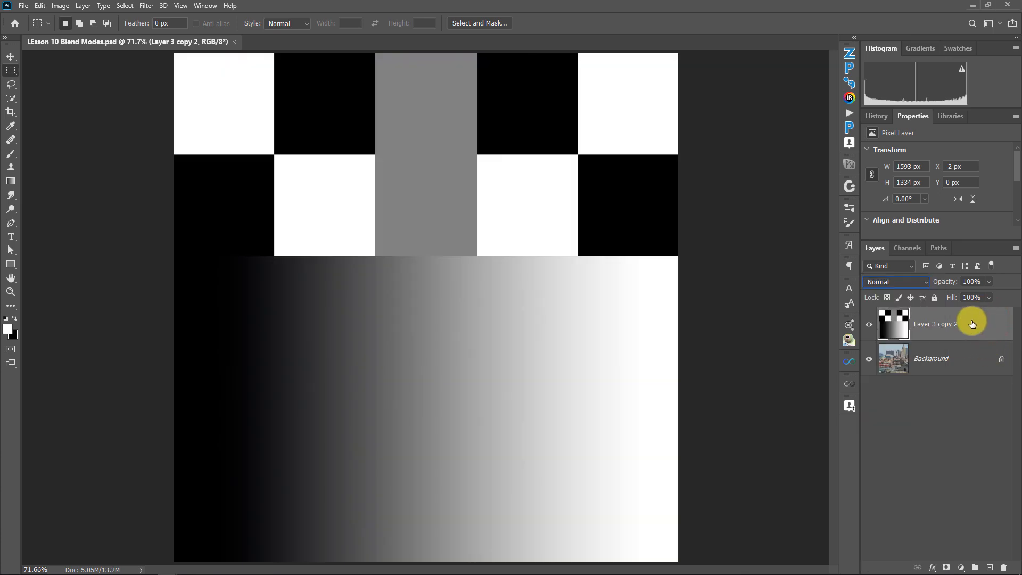
Try the Multiply blend mode on Layer 3 copy 2, followed by Linear Burn.
click(914, 289)
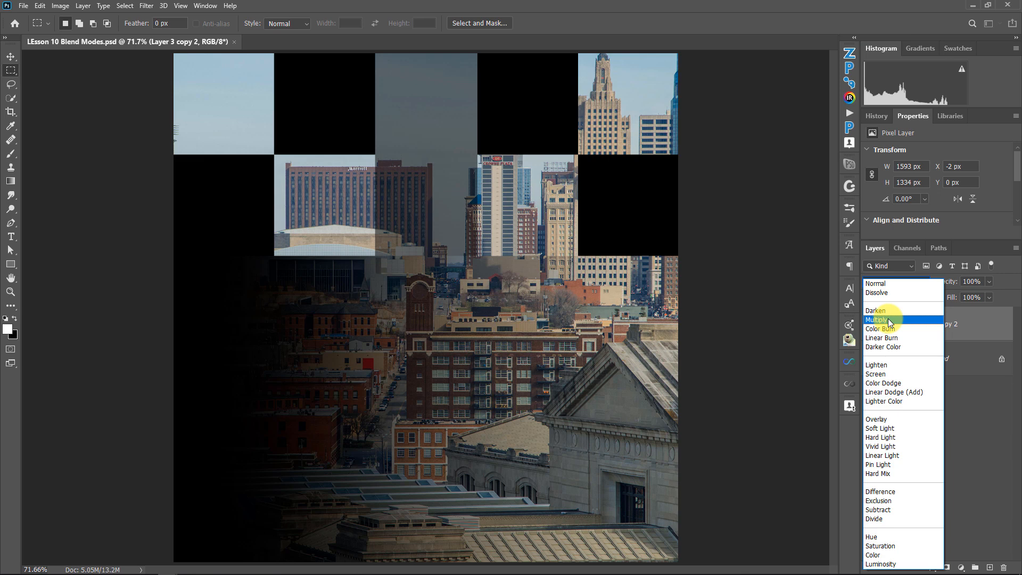
click(888, 319)
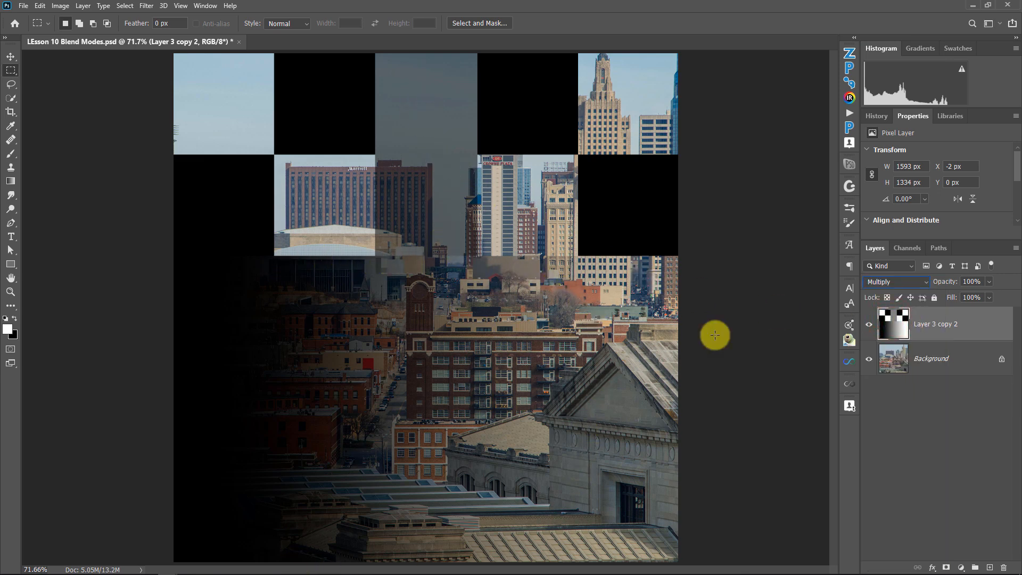
click(927, 281)
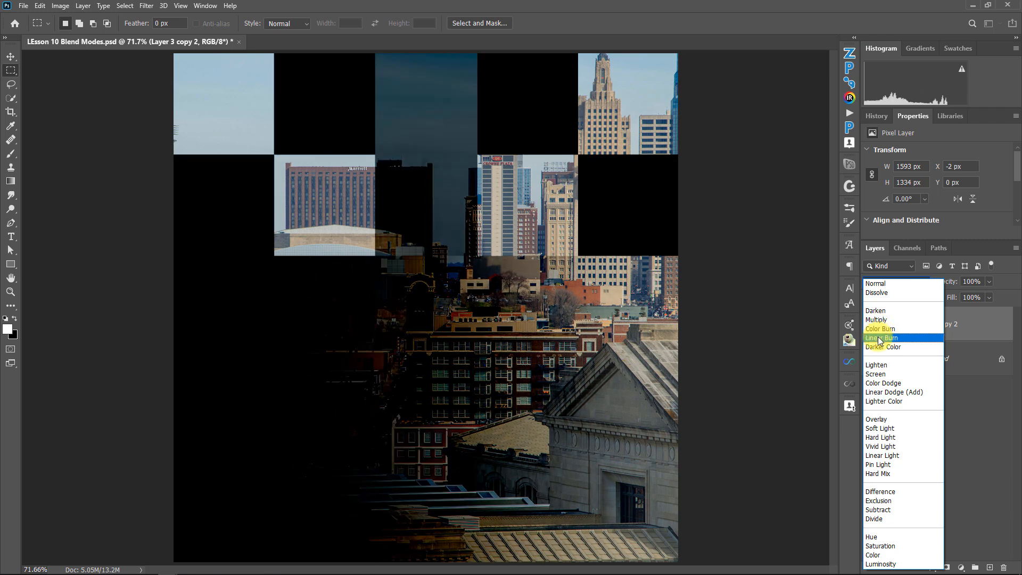
click(880, 339)
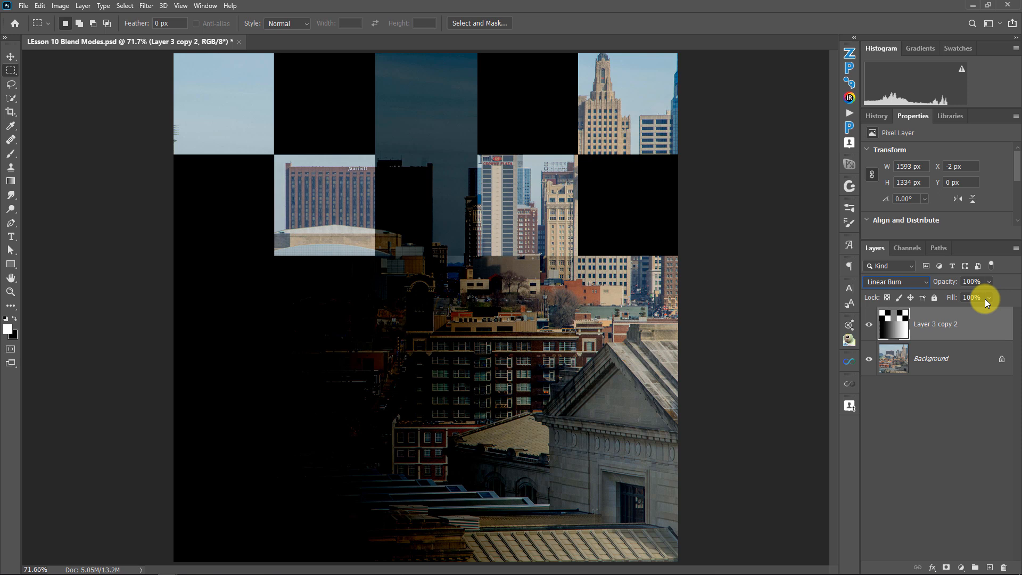
click(989, 282)
drag(970, 295, 1006, 292)
click(989, 297)
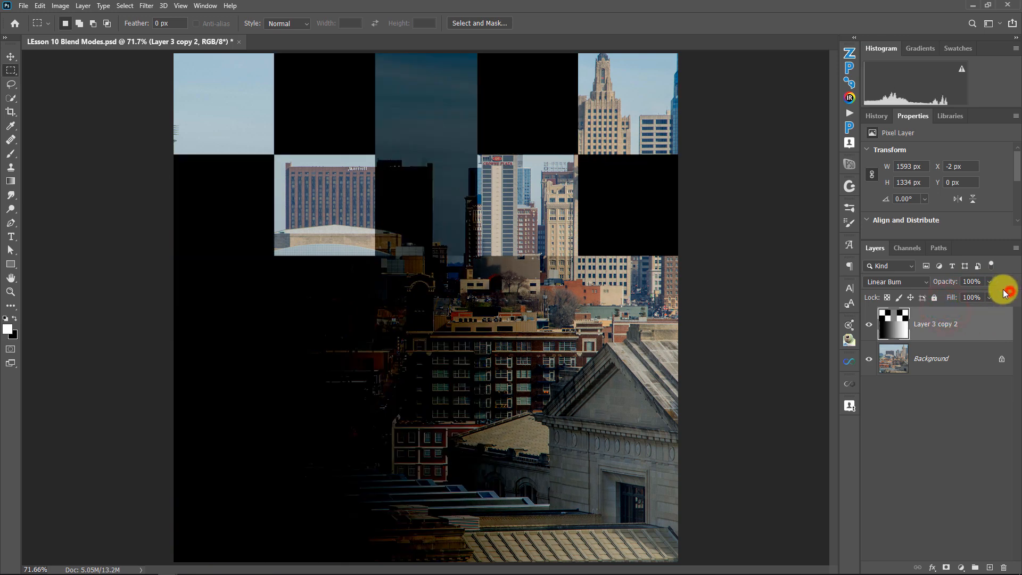
Try the Screen blend mode on Layer 3 copy 2 and preview Lighter Color for comparison.
click(894, 281)
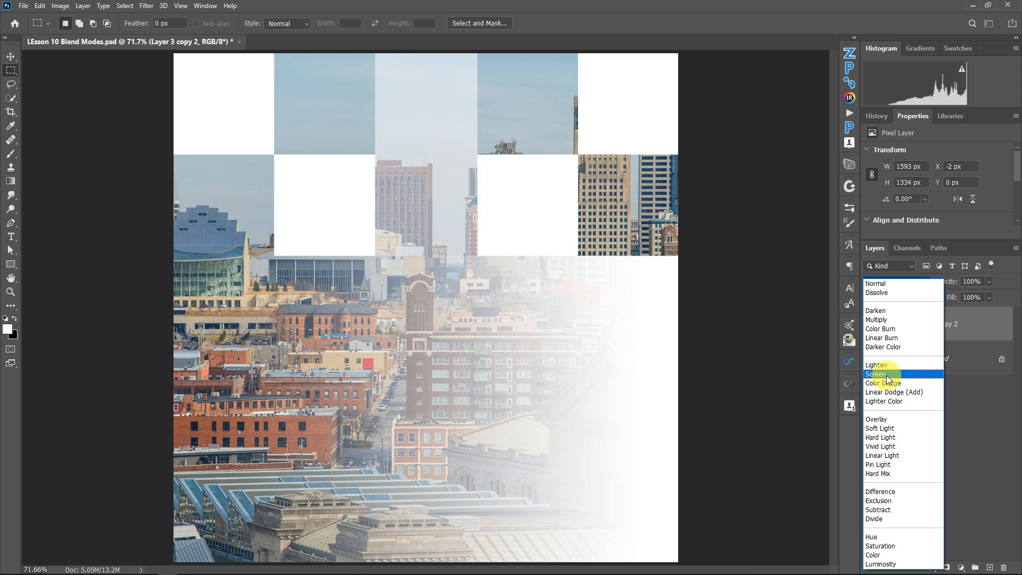
click(886, 375)
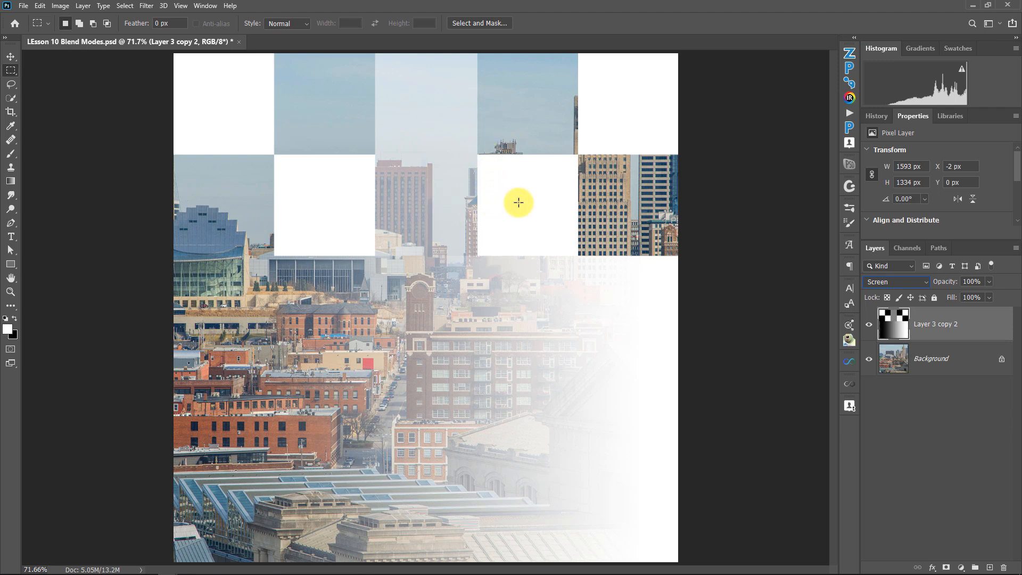
click(907, 287)
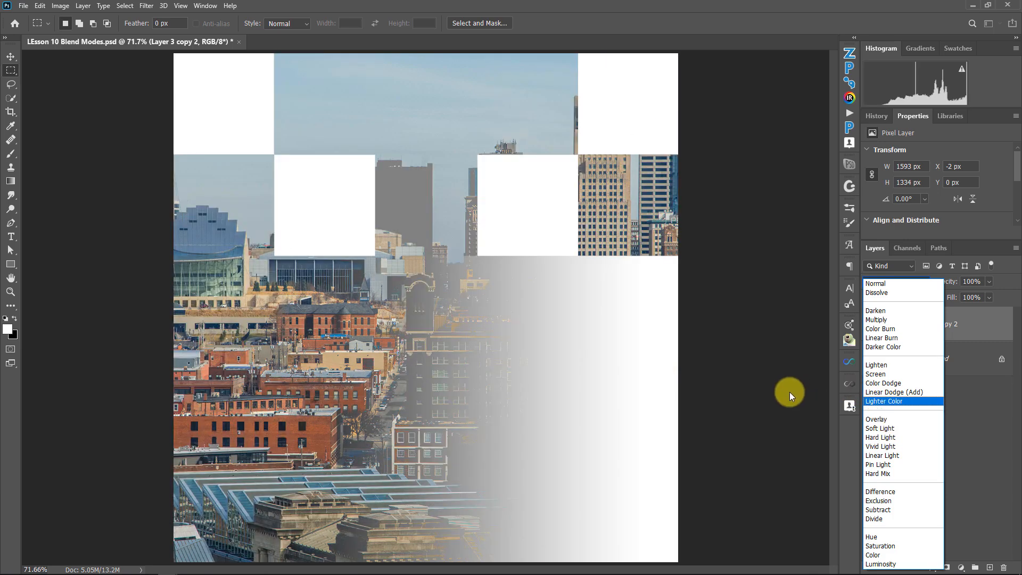
click(982, 420)
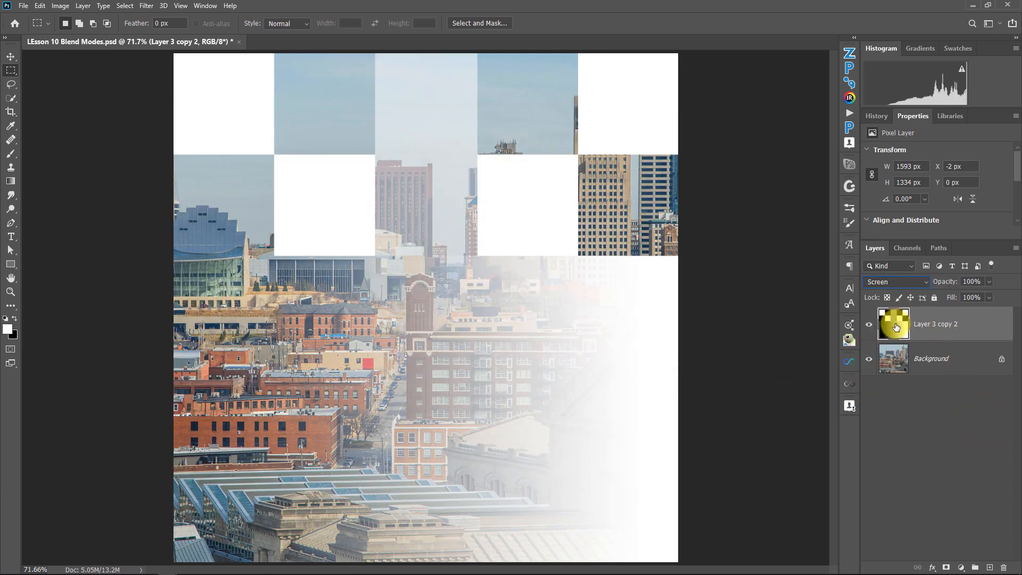
Reset Layer 3 copy 2 to the Normal blend mode and try Overlay on it.
click(890, 282)
click(888, 287)
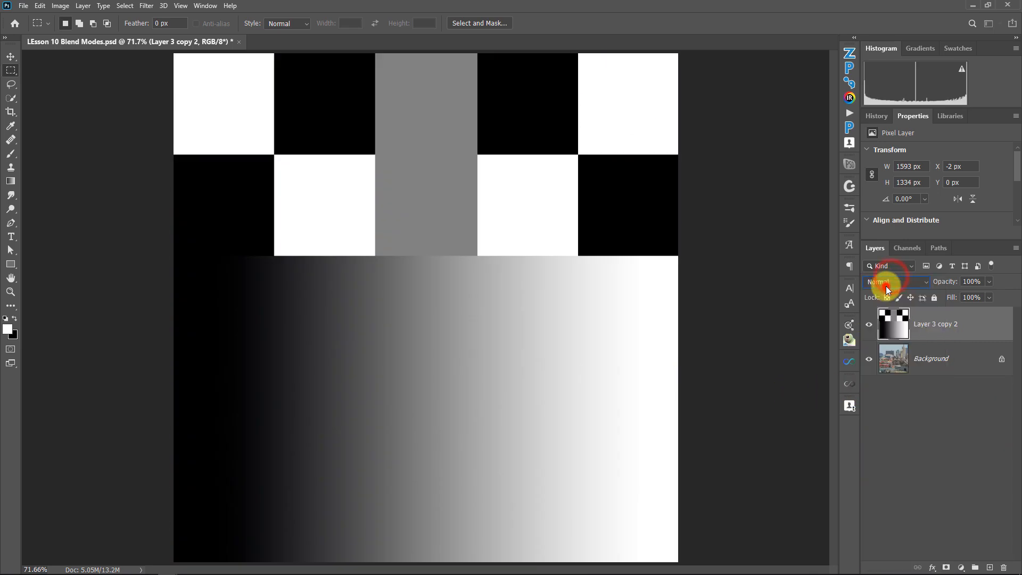
click(924, 281)
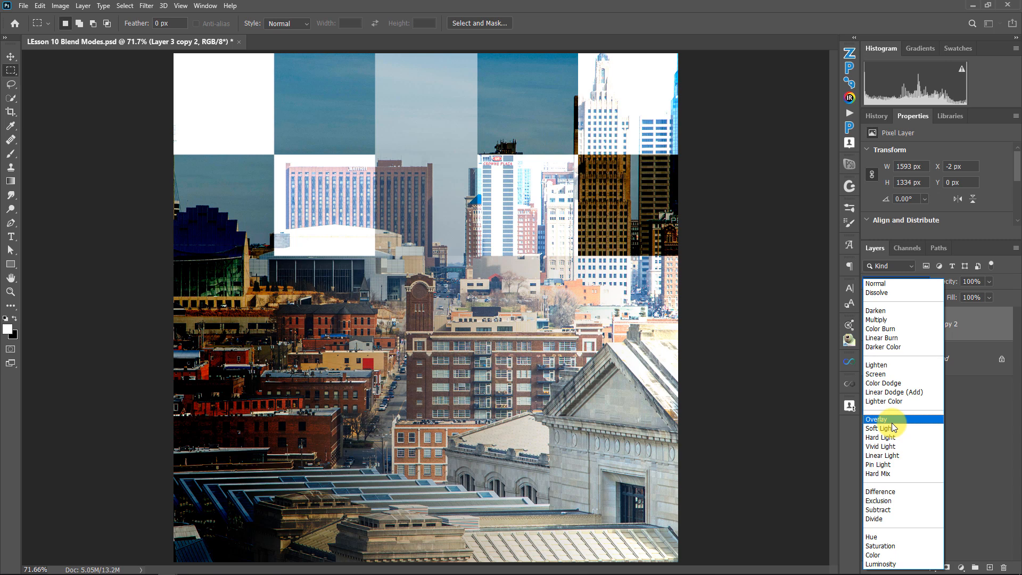
click(893, 423)
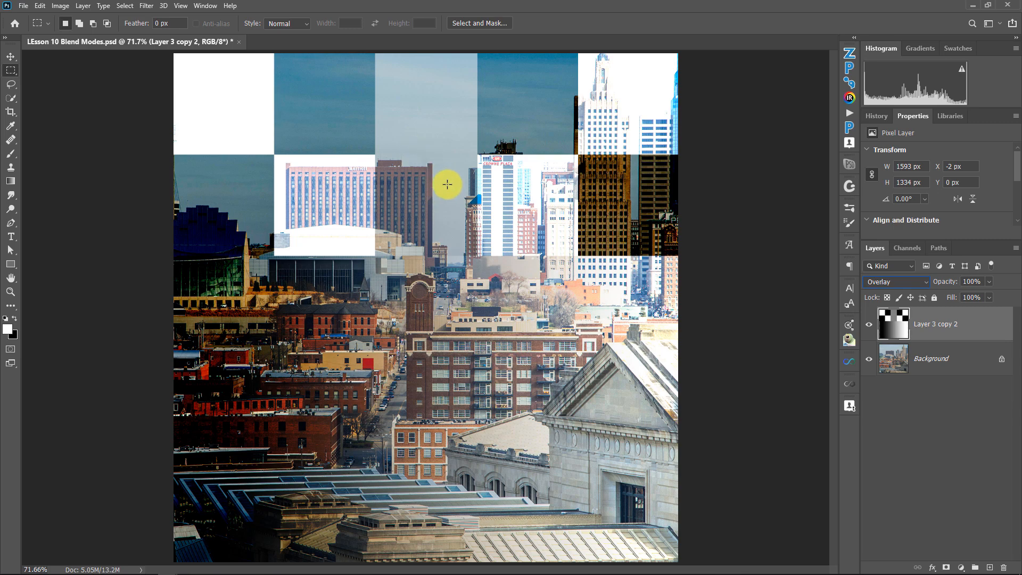
Set the blend mode of Layer 3 copy 2 to Normal and its opacity to 75%.
click(890, 282)
click(883, 290)
click(980, 281)
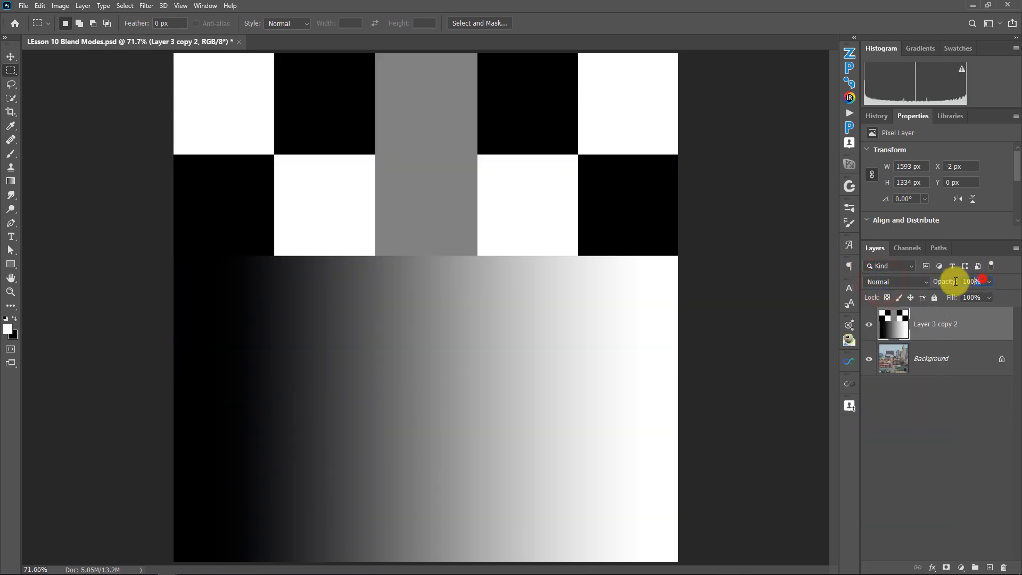
text(75)
key(Return)
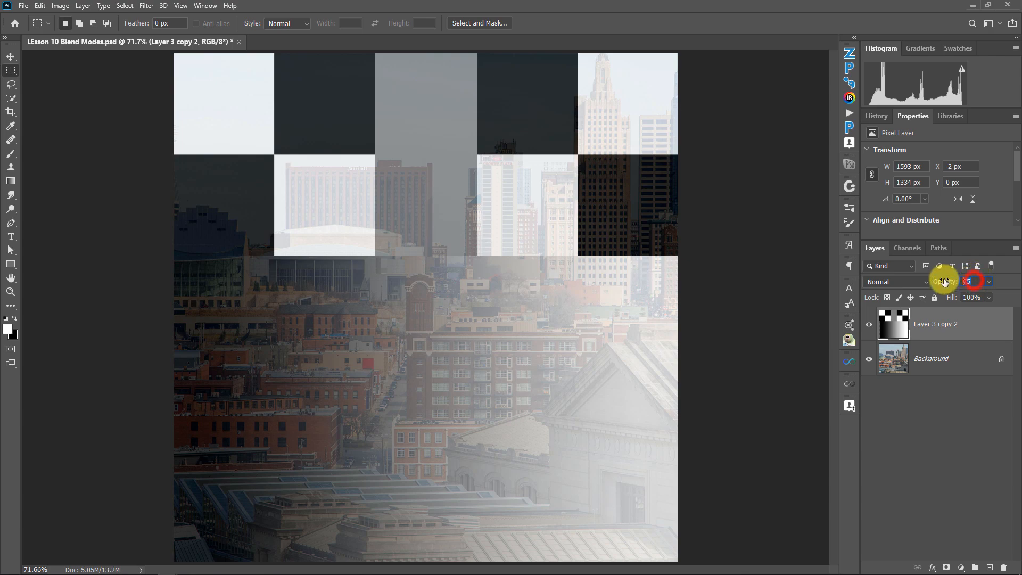
Lower the opacity of Layer 3 copy 2 to 60%, and further down to 50%.
text(60)
key(BackSpace)
key(BackSpace)
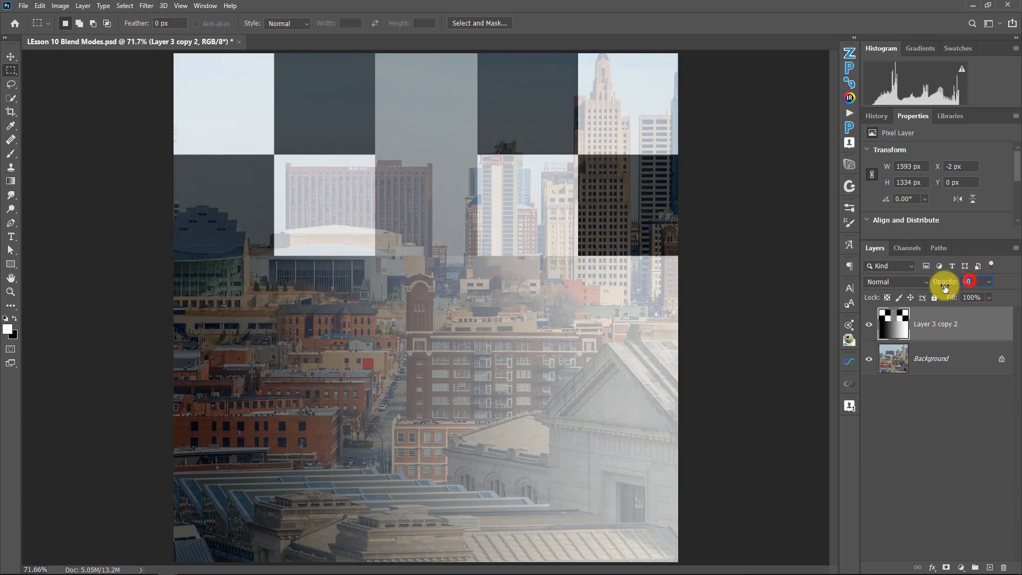
text(50)
key(Return)
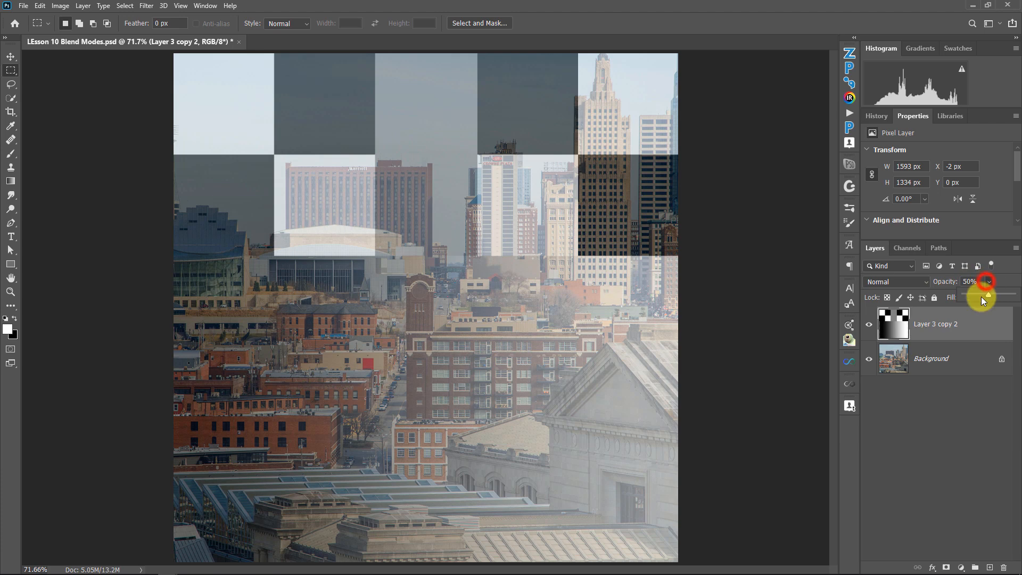
Restore the opacity of Layer 3 copy 2 to 100% and try the Overlay and Soft Light blend modes on it.
drag(982, 296, 1020, 296)
click(912, 282)
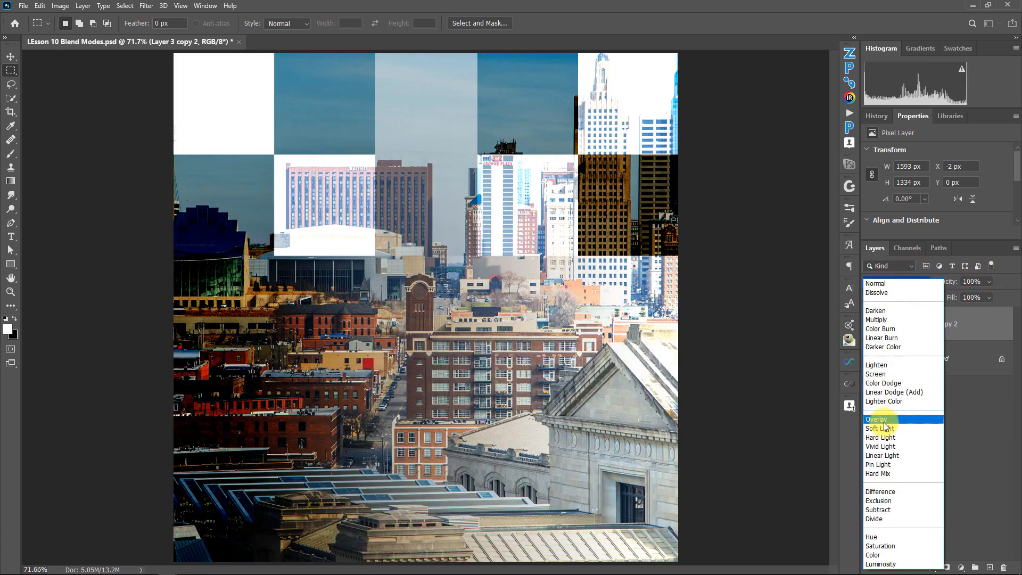
click(885, 420)
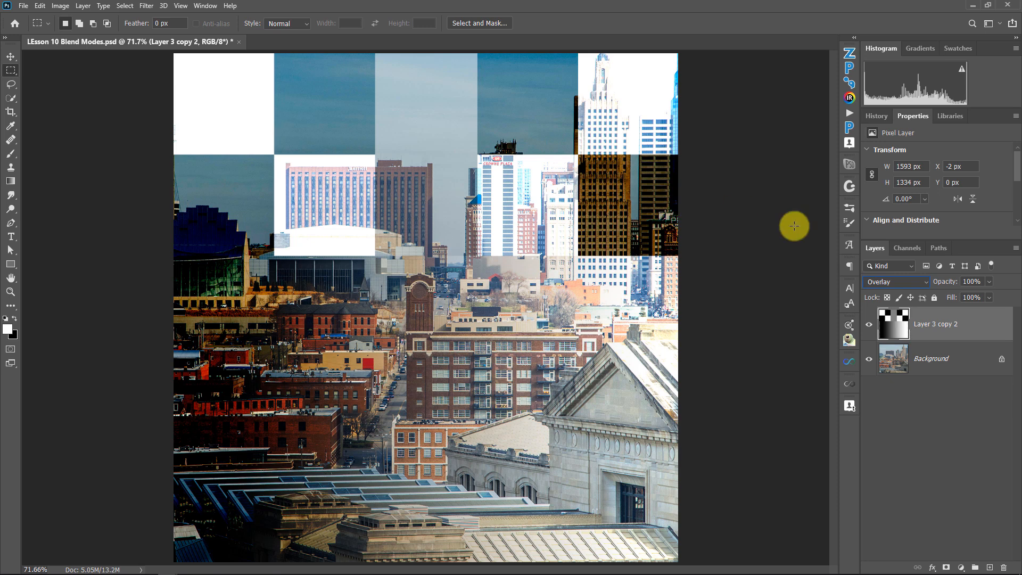
key(Down)
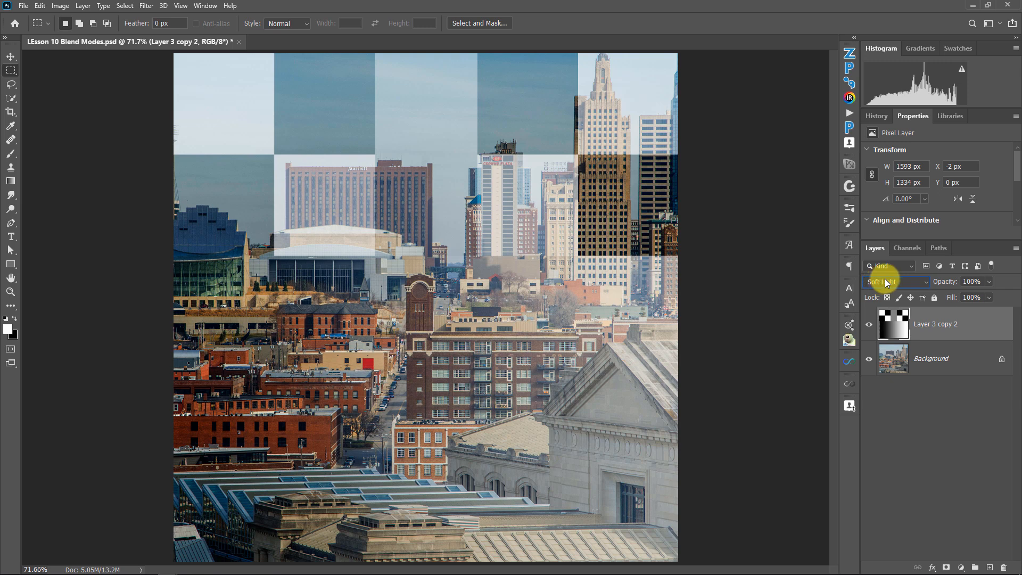
Try the Hard Light blend mode on Layer 3 copy 2, varying its opacity and returning it to 100%.
click(896, 279)
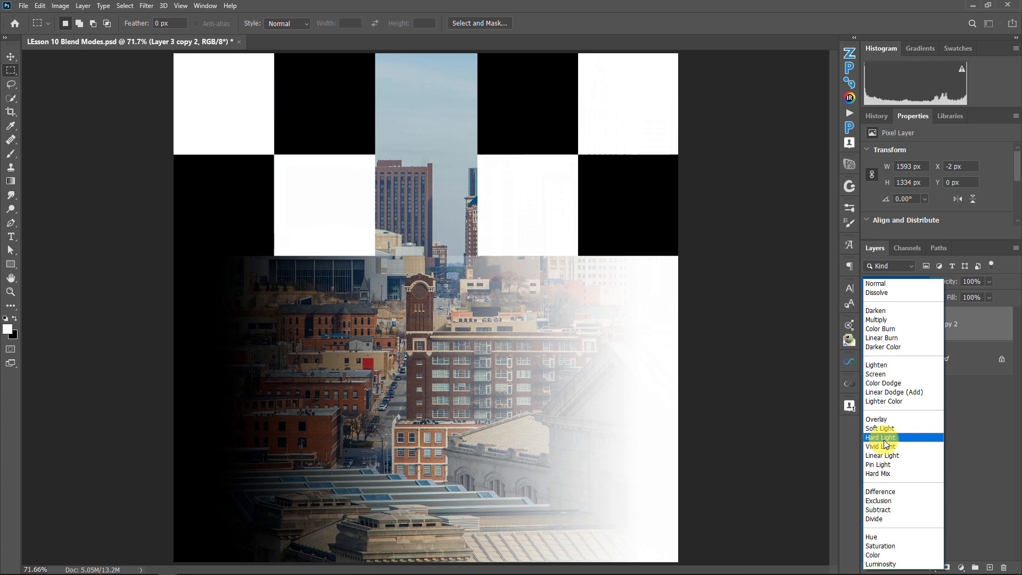
click(884, 438)
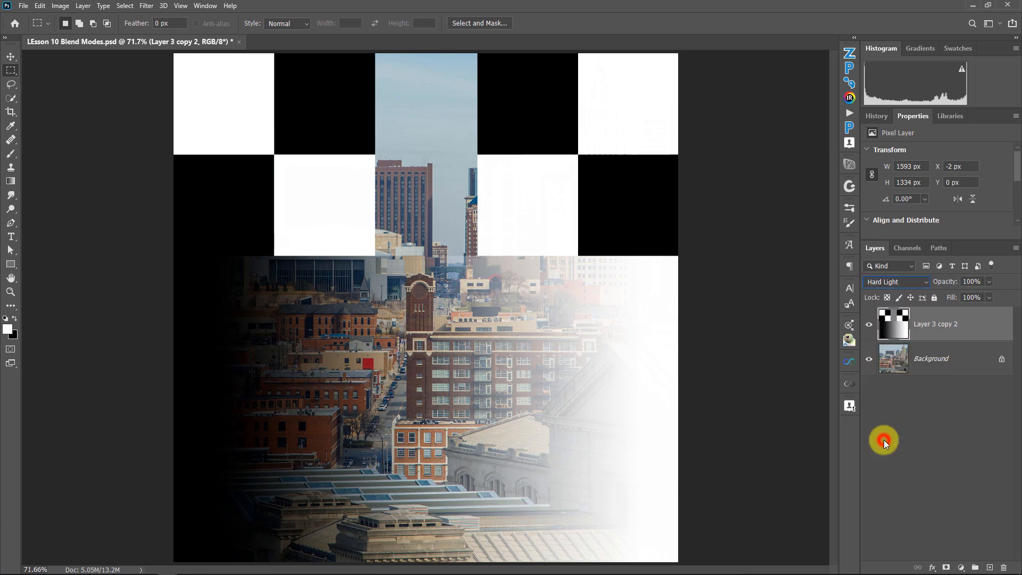
click(986, 282)
drag(988, 296, 1004, 280)
Set the blend mode of Layer 3 copy 2 to Hard Mix, then vary its opacity and return it to 100%.
click(905, 280)
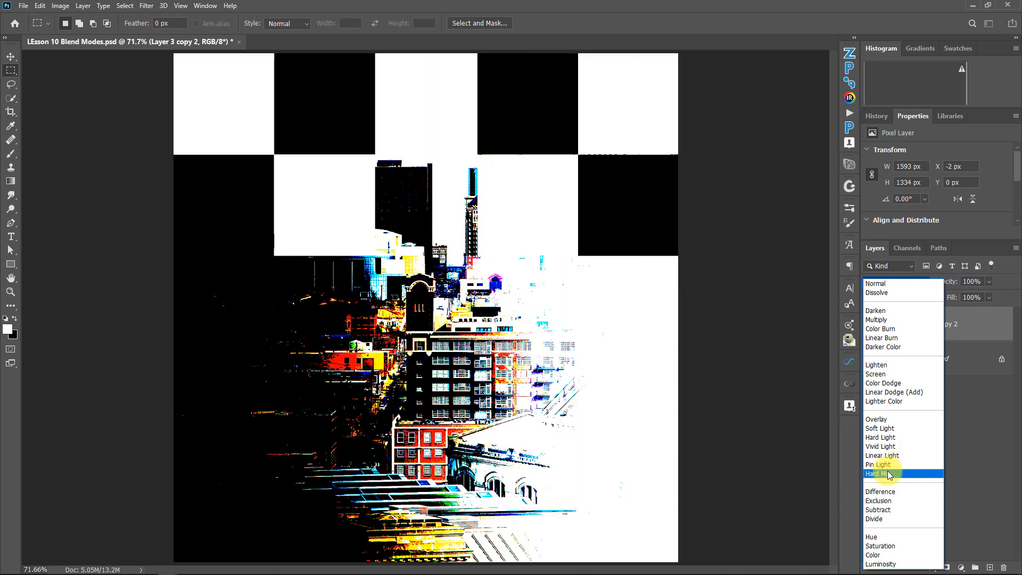
click(887, 473)
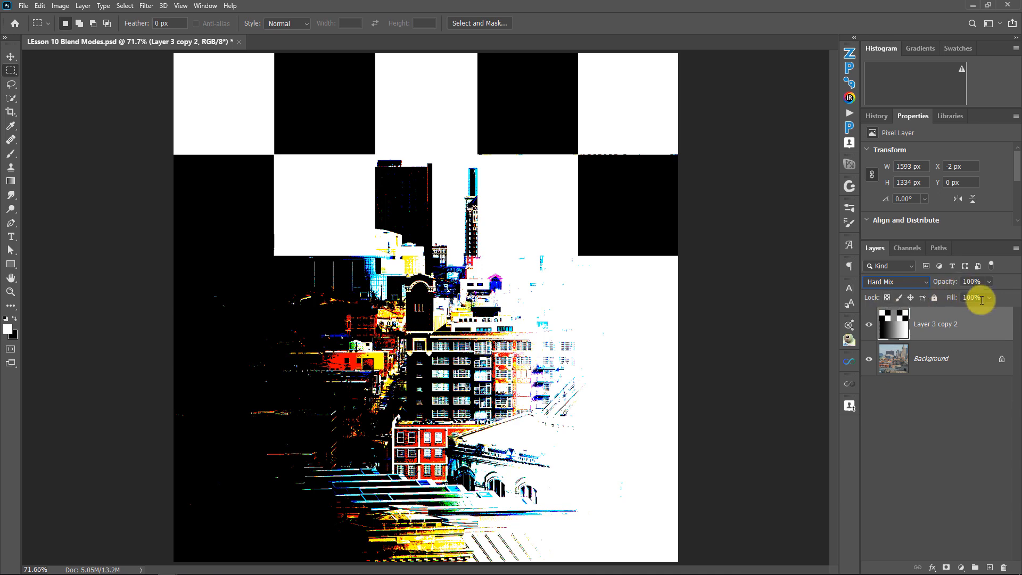
click(990, 281)
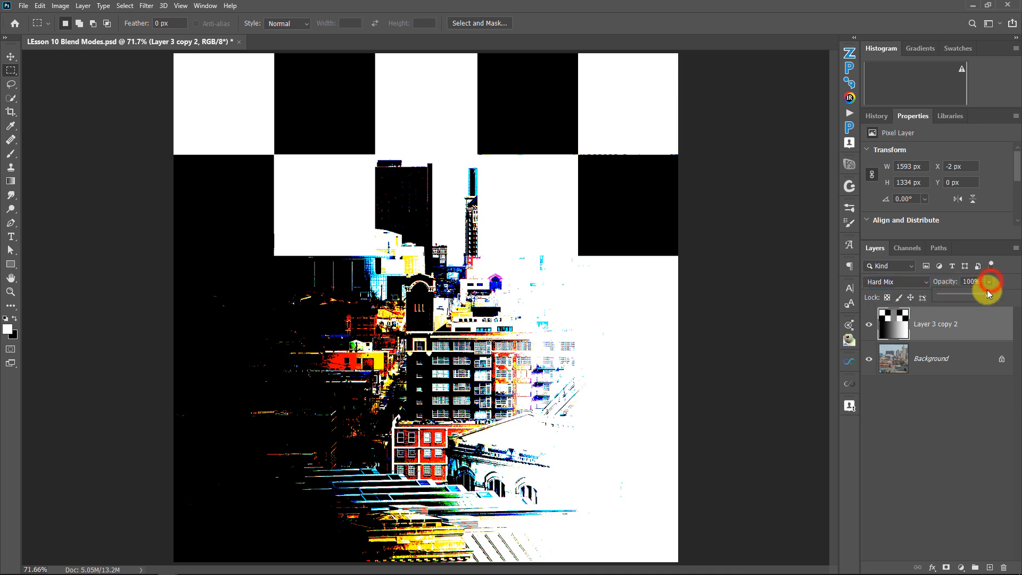
drag(957, 299, 1003, 278)
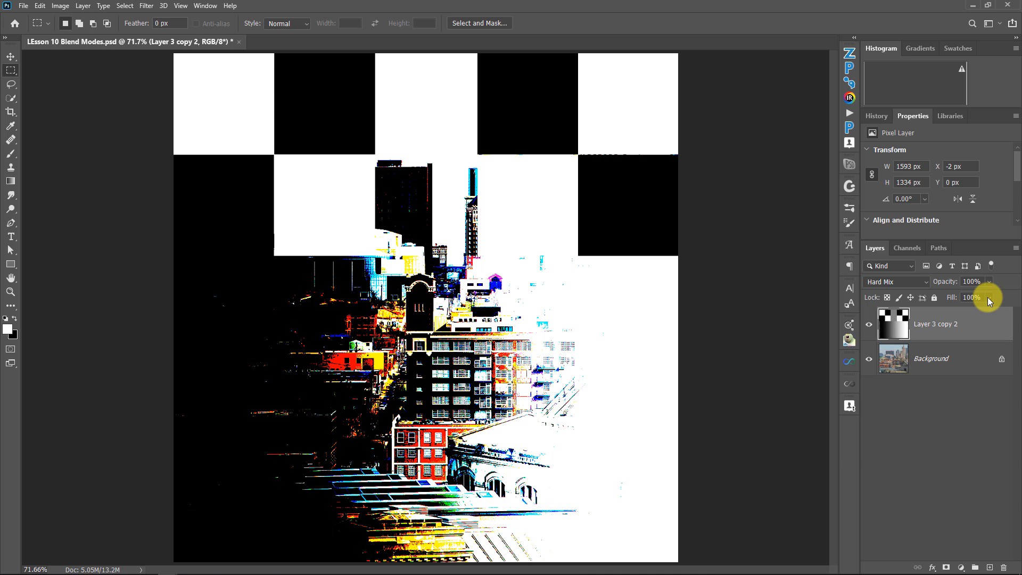
Set the fill of Layer 3 copy 2 to 99%.
click(988, 297)
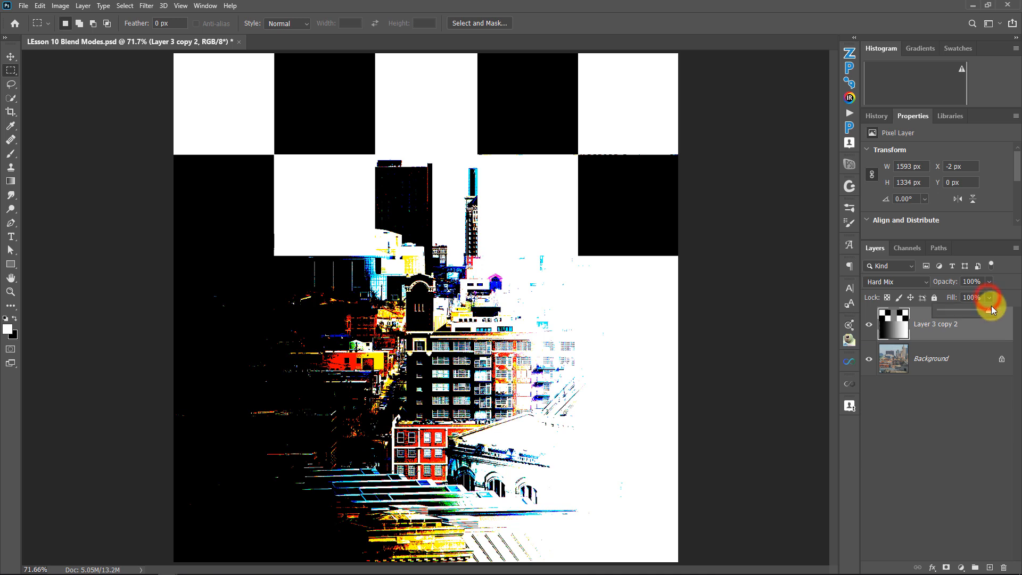
click(973, 297)
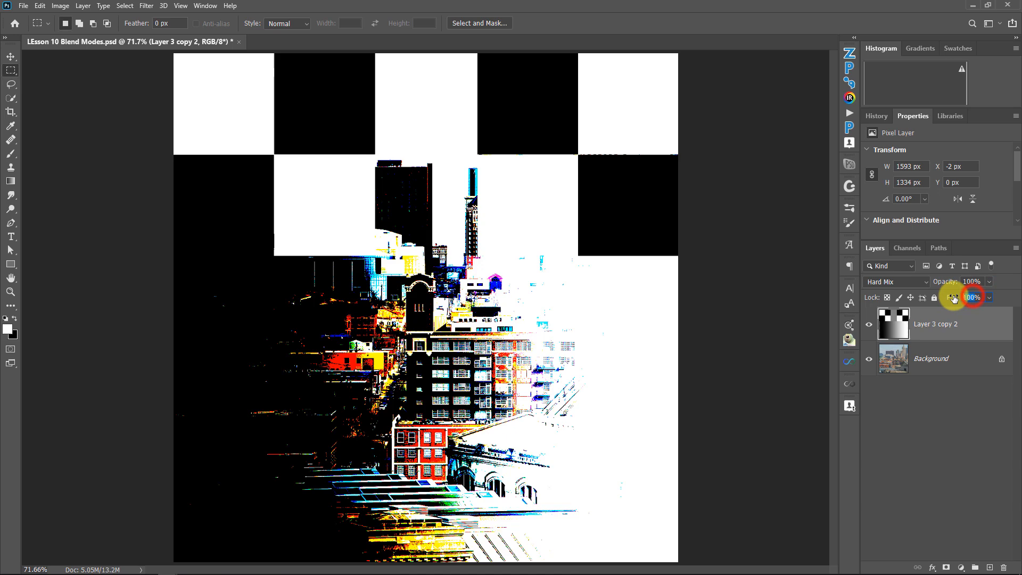
text(99)
key(Return)
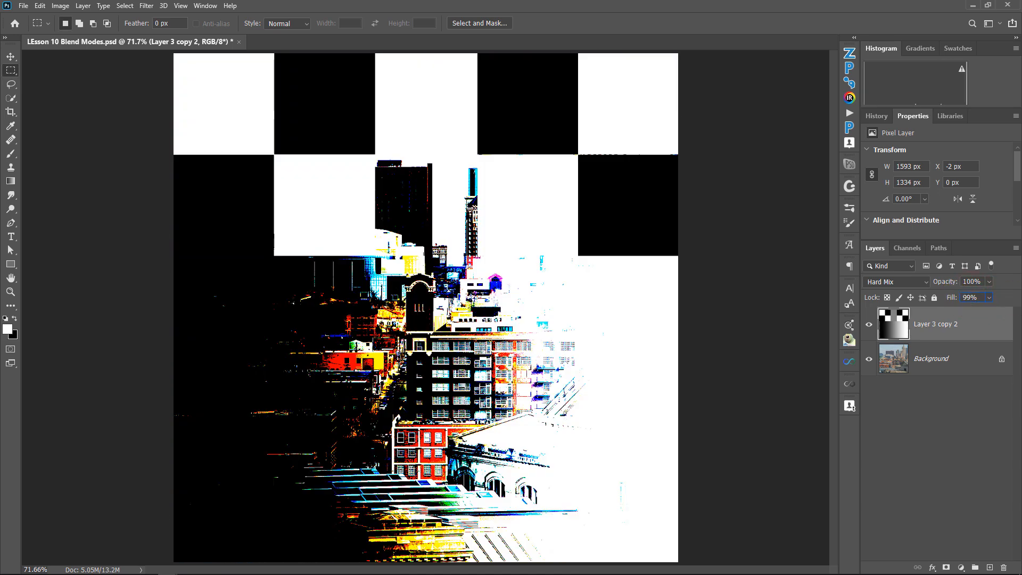
Lower the fill of Layer 3 copy 2 to 24%, then restore it to 100%.
click(969, 297)
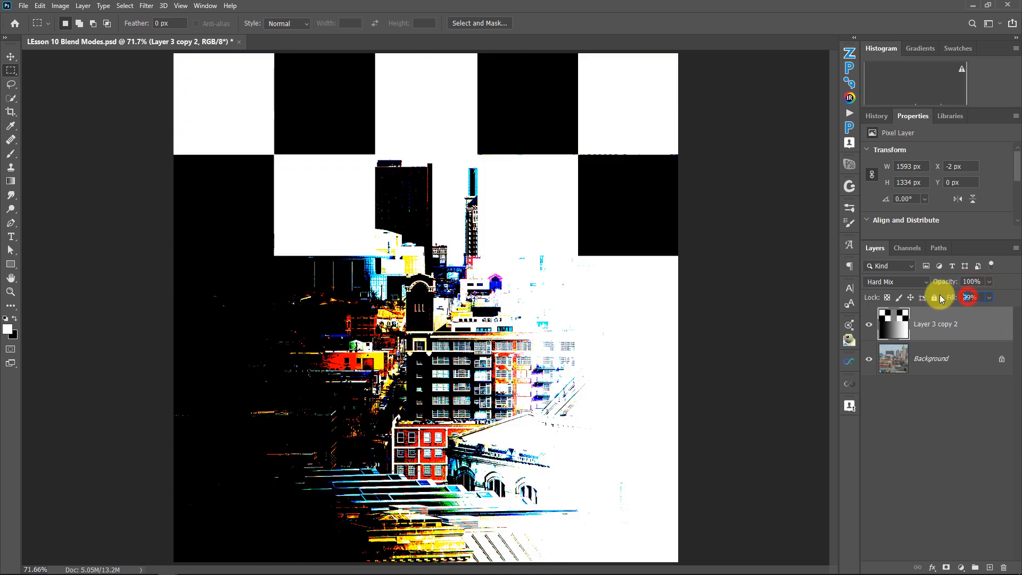
mouse_move(954, 293)
mouse_down()
mouse_move(985, 310)
mouse_move(957, 308)
mouse_up()
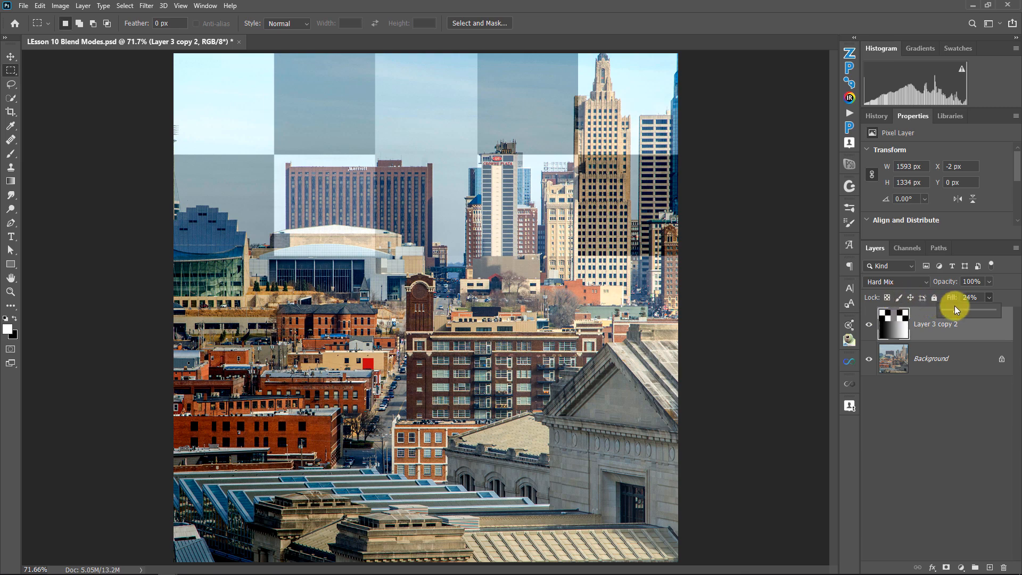
drag(955, 309, 999, 298)
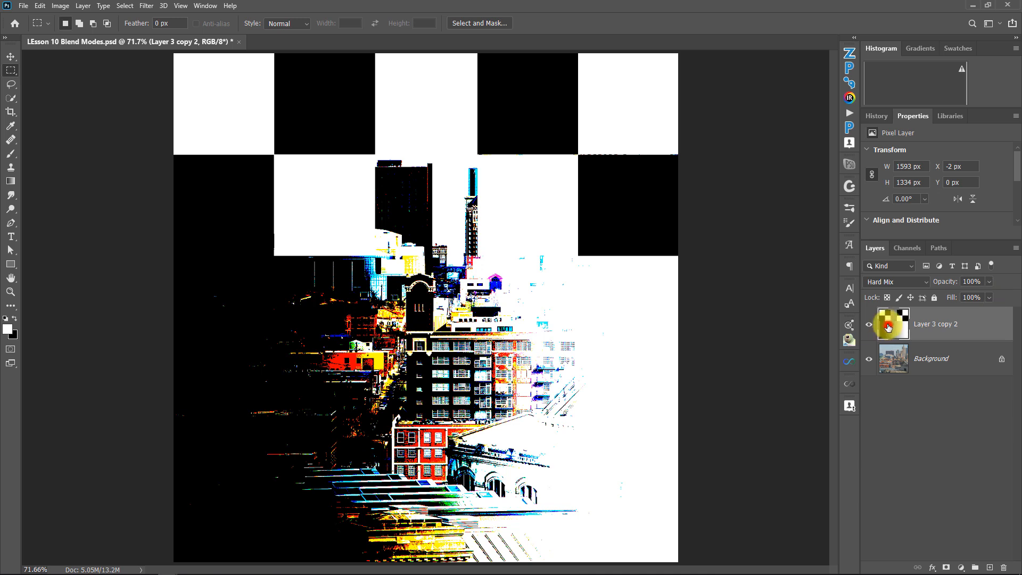
Hide Layer 3 copy 2 and add a Hue/Saturation adjustment layer, enlarging its properties area to show all the sliders.
click(869, 324)
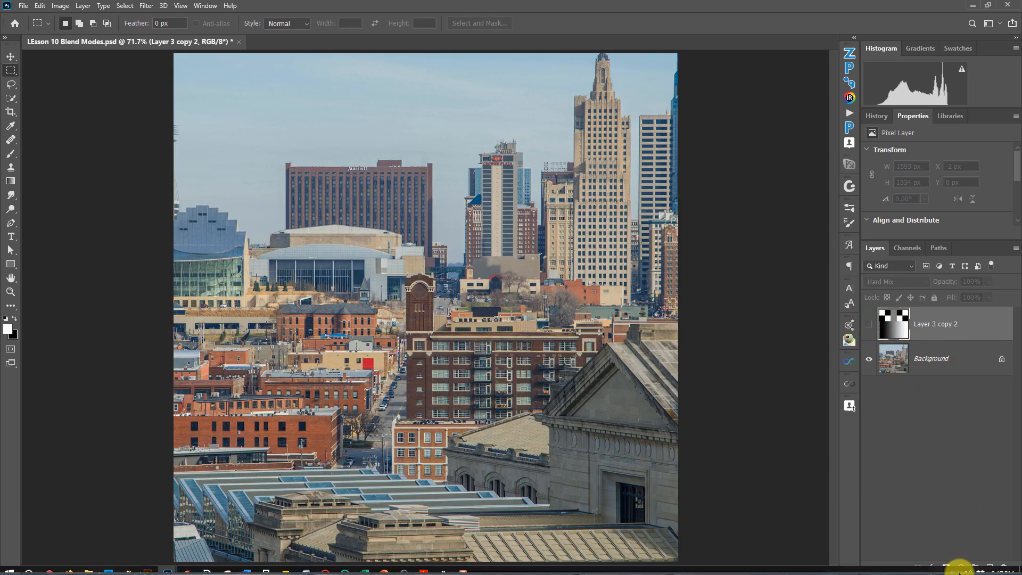
click(962, 567)
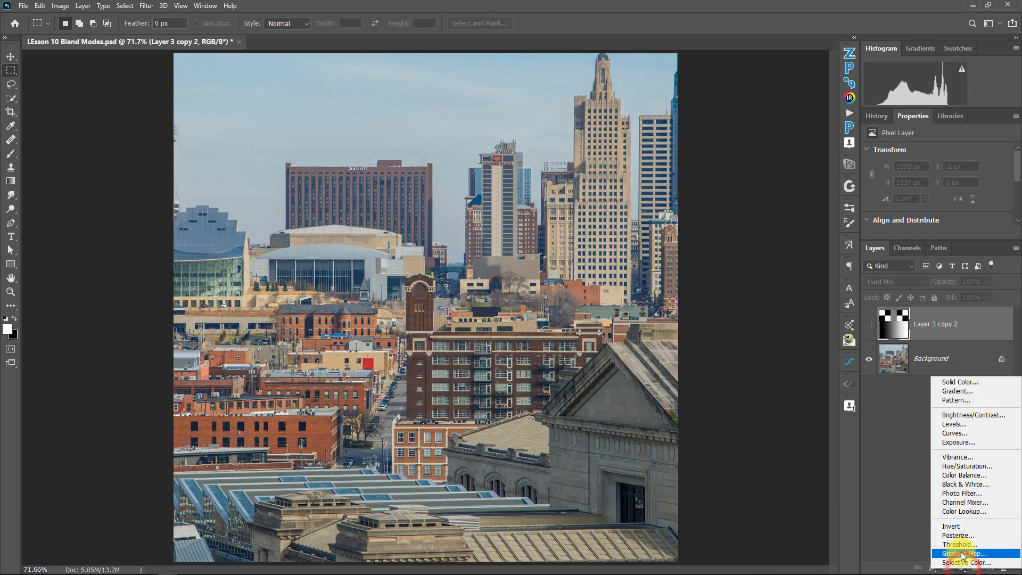
click(952, 467)
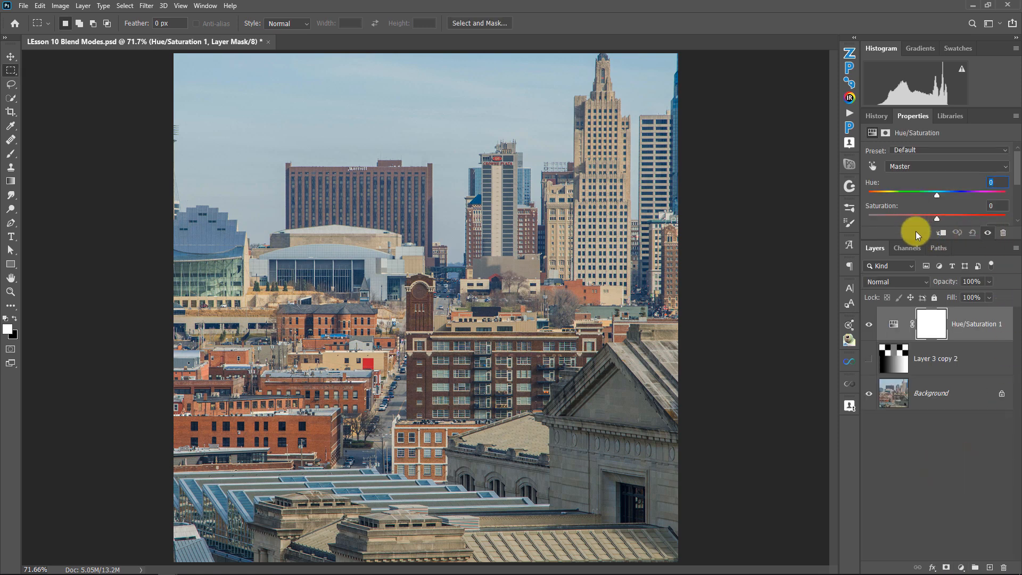
drag(916, 241, 921, 292)
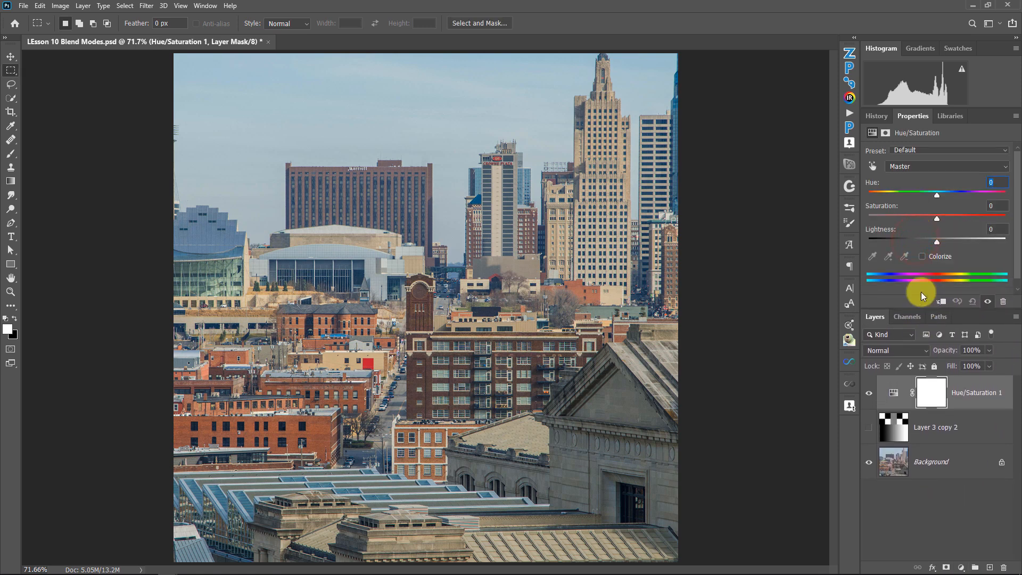
Raise the adjustment layer's saturation to +100 and set its blend mode to Saturation.
drag(937, 218, 1009, 221)
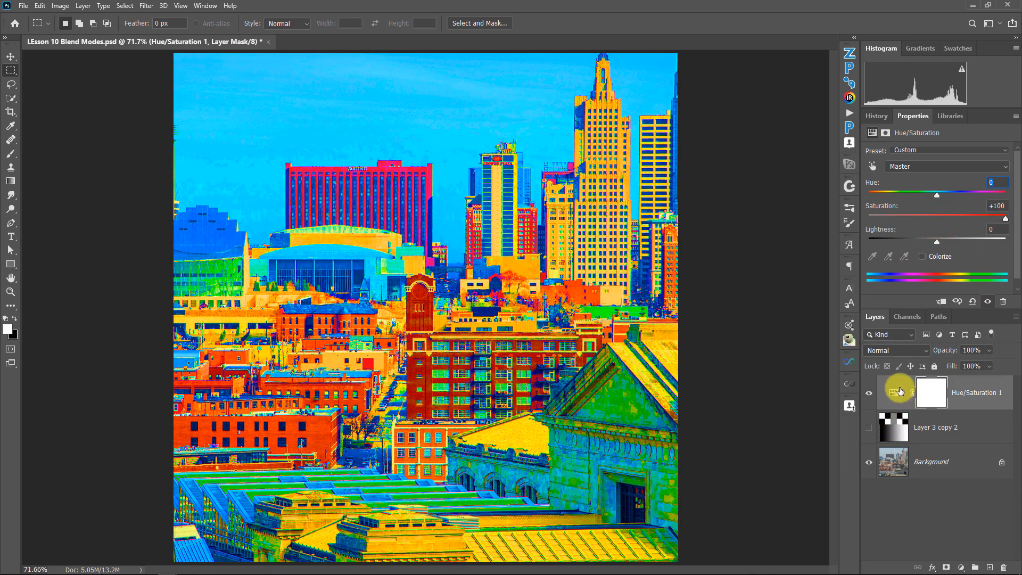
click(897, 351)
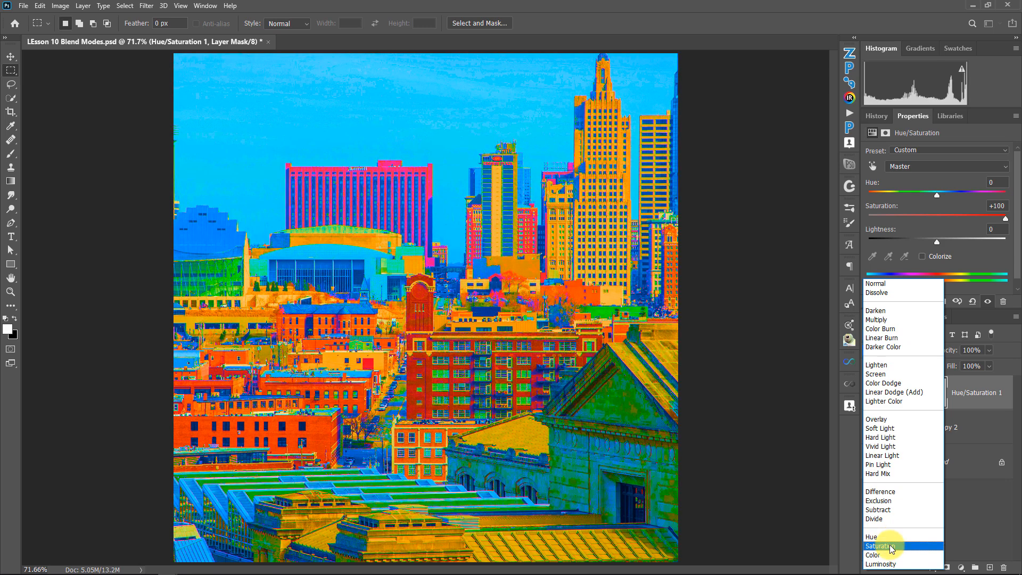
click(892, 548)
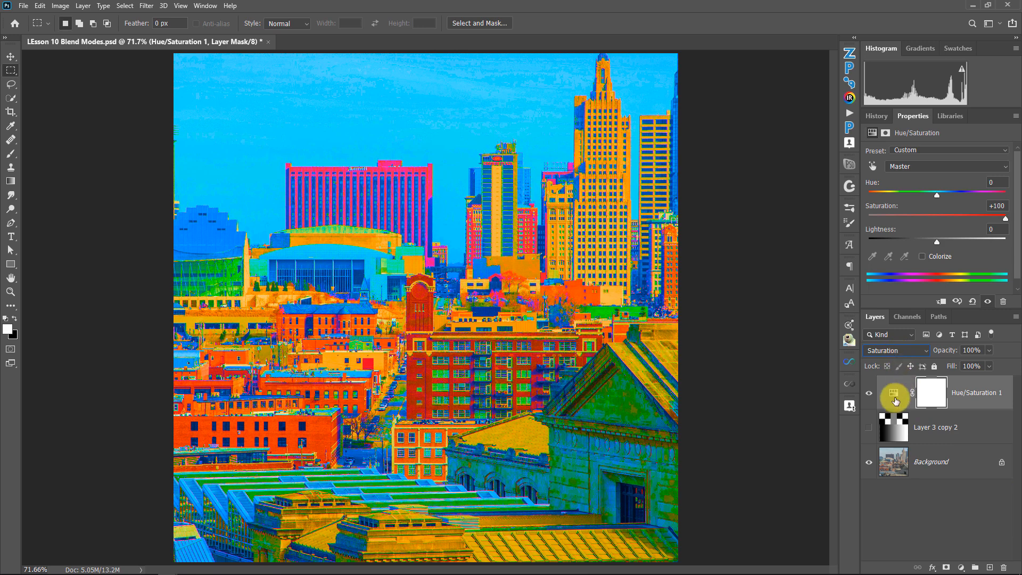
Return the Hue/Saturation layer to the Normal blend mode and preview other blend modes for comparison.
click(894, 354)
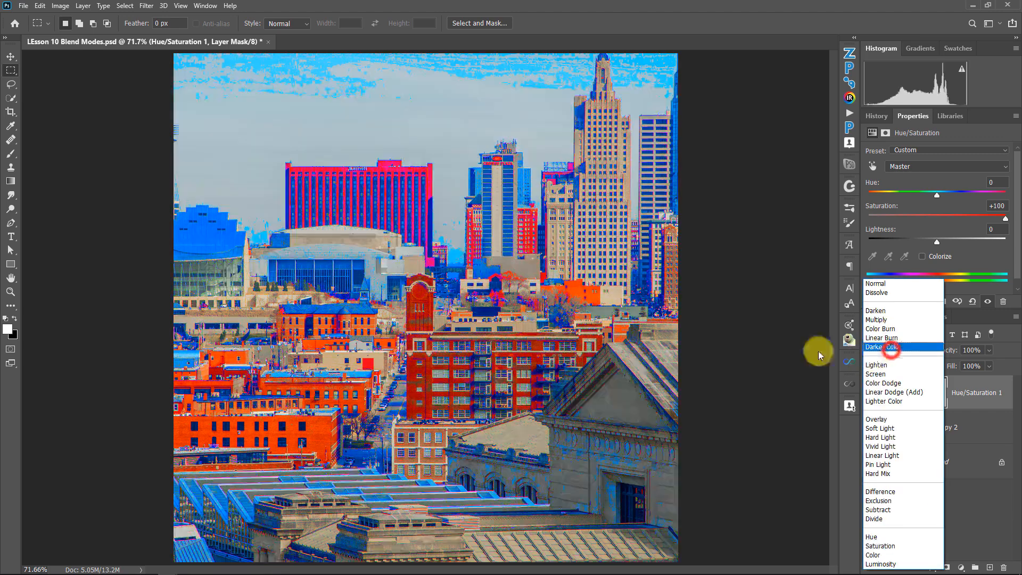
click(879, 283)
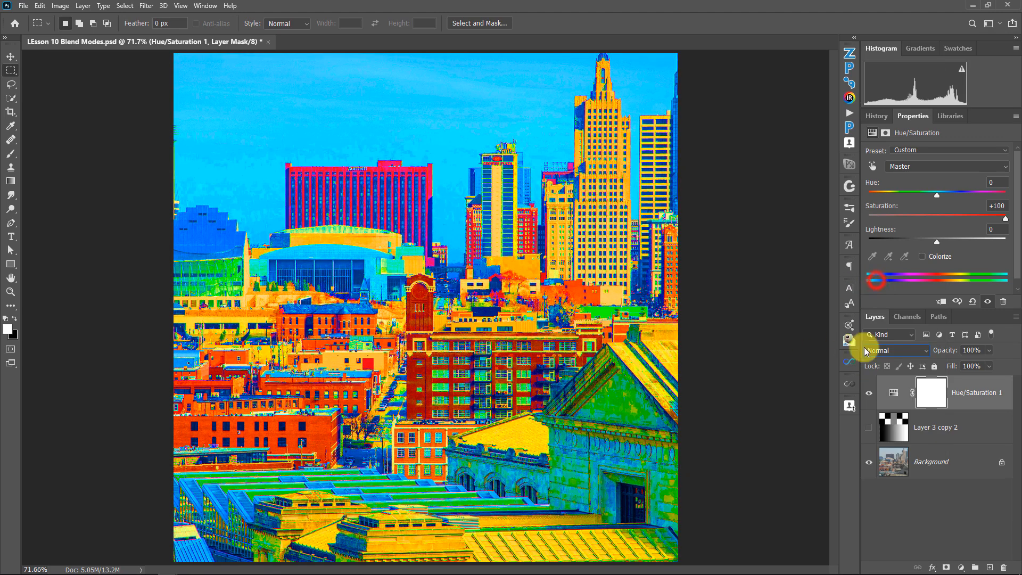
click(879, 352)
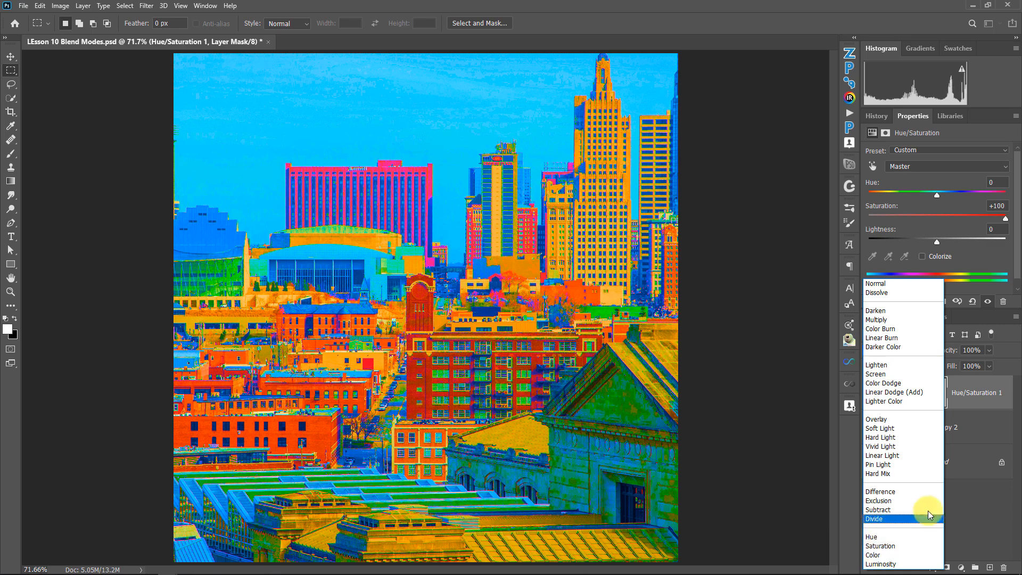
click(968, 281)
Set the Hue/Saturation adjustment to saturation +51, lightness -17 and hue +38.
drag(1006, 218, 973, 211)
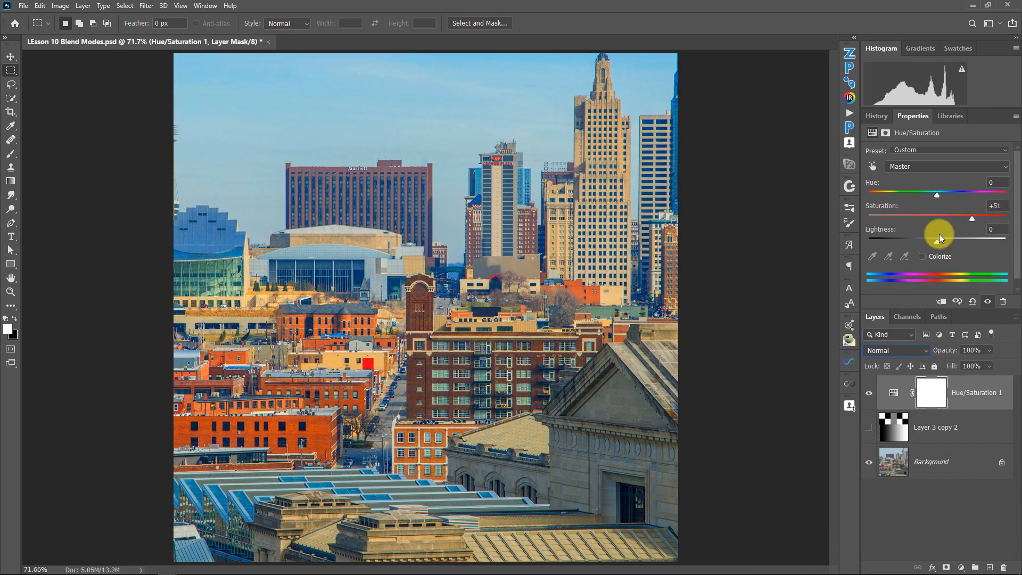
drag(937, 244, 926, 239)
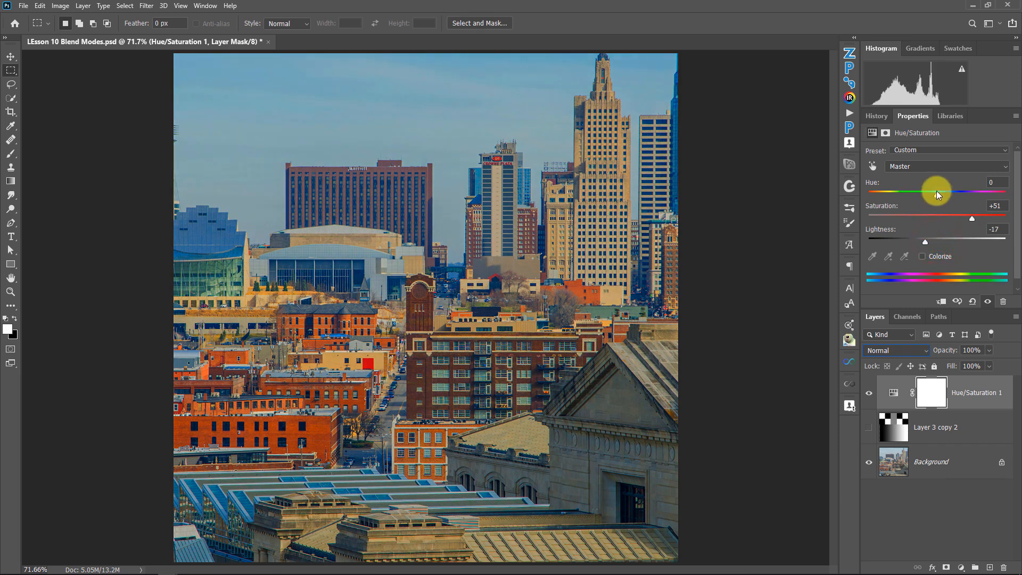
drag(937, 191, 964, 194)
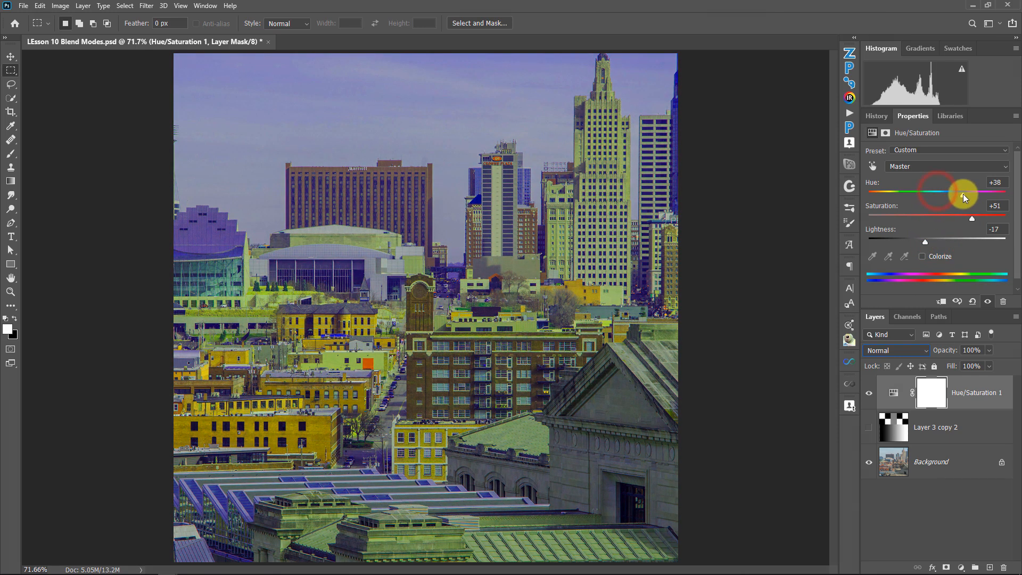
Try the Saturation blend mode on the Hue/Saturation layer and toggle the layer's visibility to compare before and after.
click(892, 352)
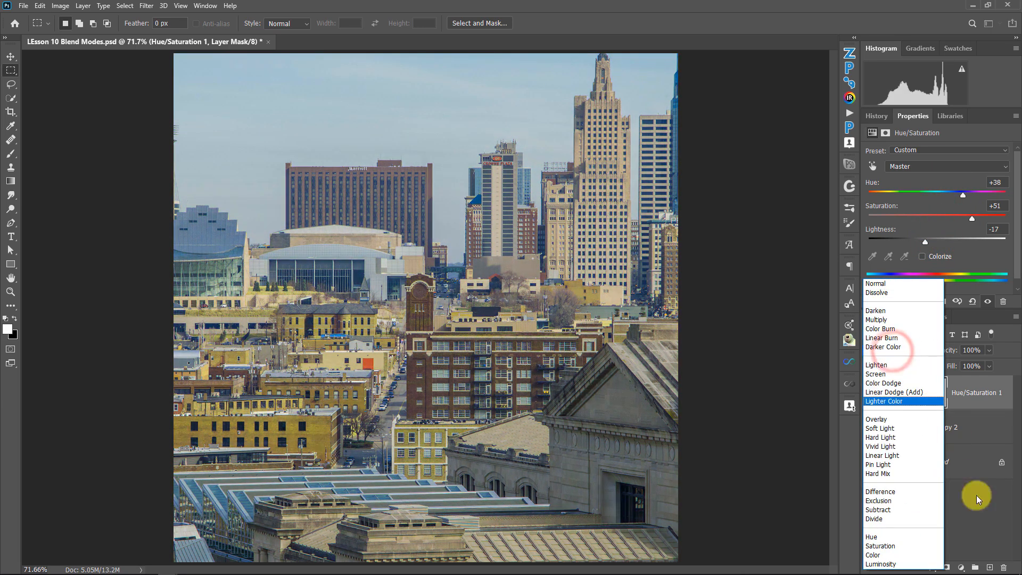
click(926, 545)
click(870, 394)
click(870, 396)
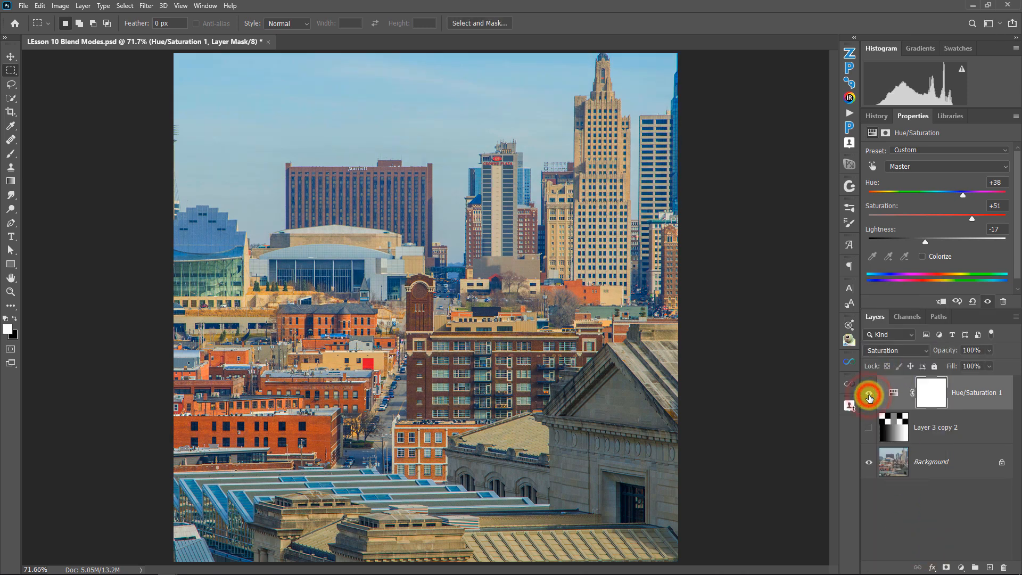
click(869, 397)
click(869, 395)
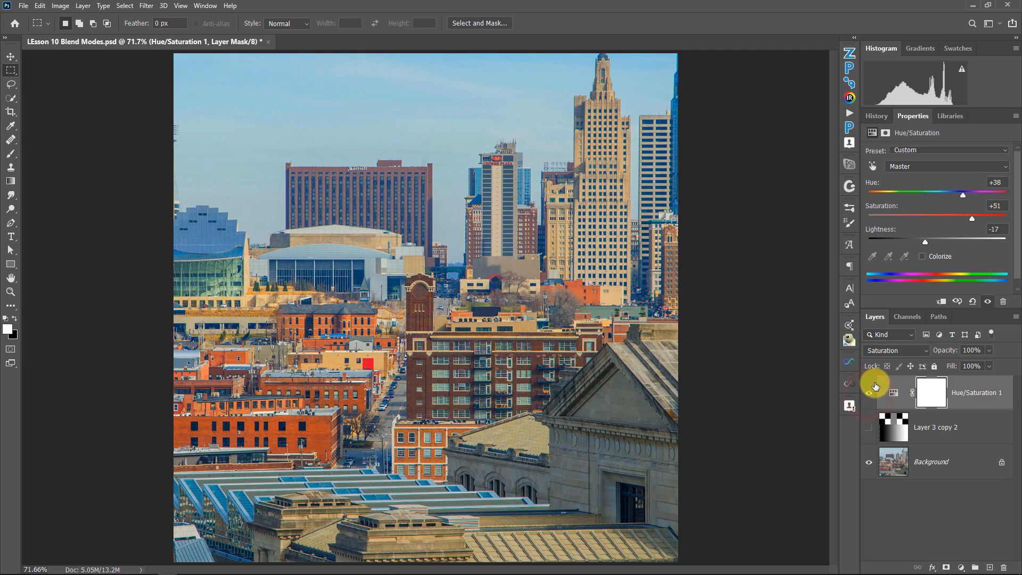
Set the adjustment's lightness to -16 and its blend mode to Hue, toggling the layer's visibility to compare.
drag(928, 243, 926, 243)
click(913, 349)
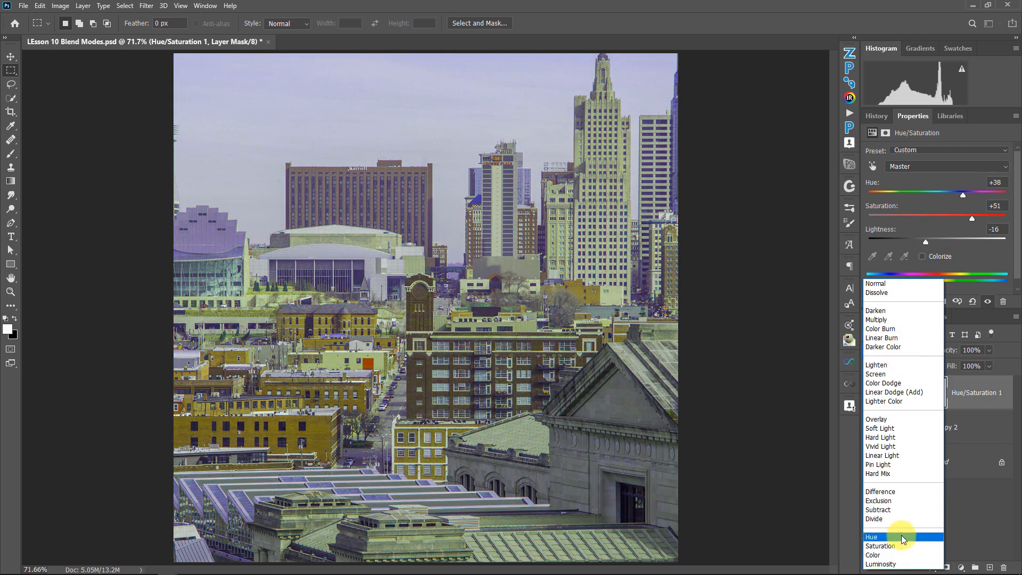
click(902, 535)
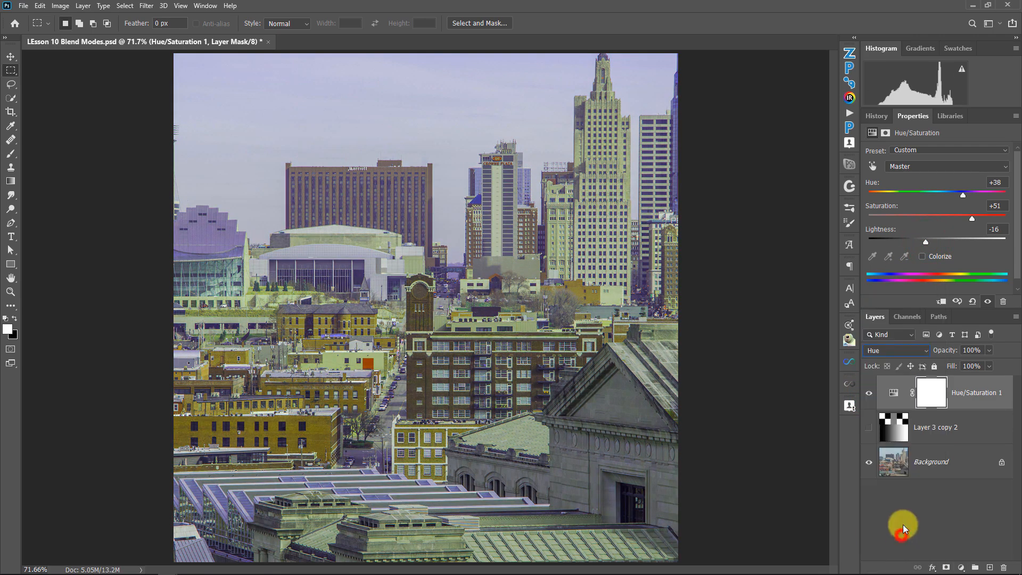
click(872, 393)
click(872, 392)
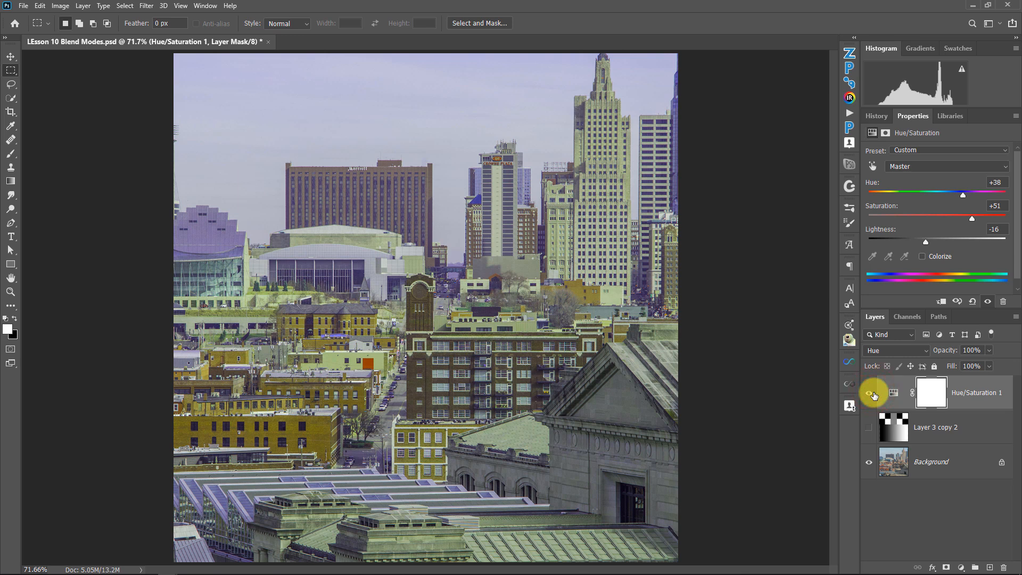
Try the Luminosity blend mode on the Hue/Saturation layer with hue +42, saturation +36 and lightness -9.
click(913, 350)
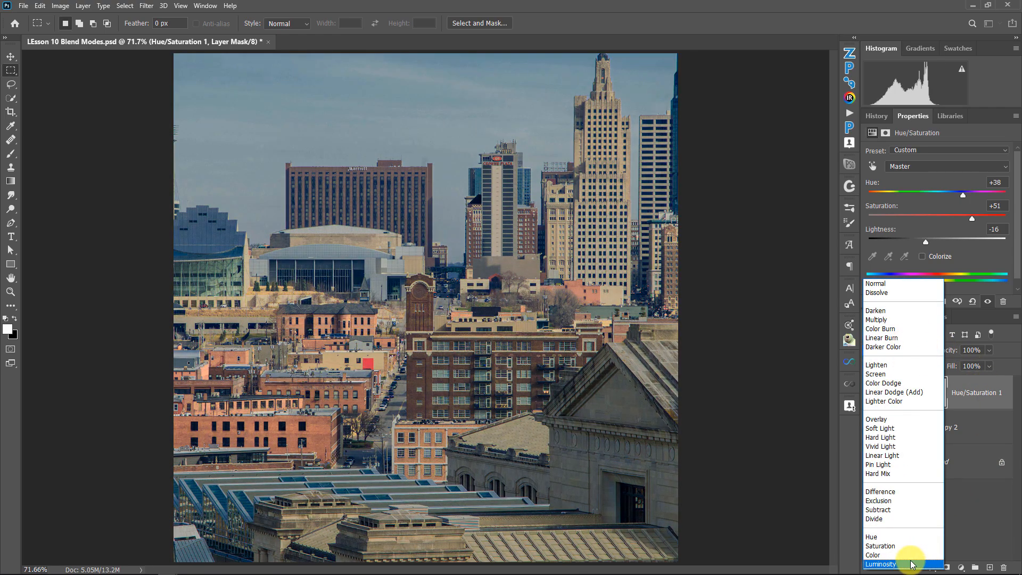
click(913, 564)
drag(927, 241, 966, 195)
drag(947, 217, 953, 213)
drag(940, 243, 932, 242)
Switch the Hue/Saturation layer to the Color blend mode and set hue +17, saturation +56 and lightness +18.
click(904, 352)
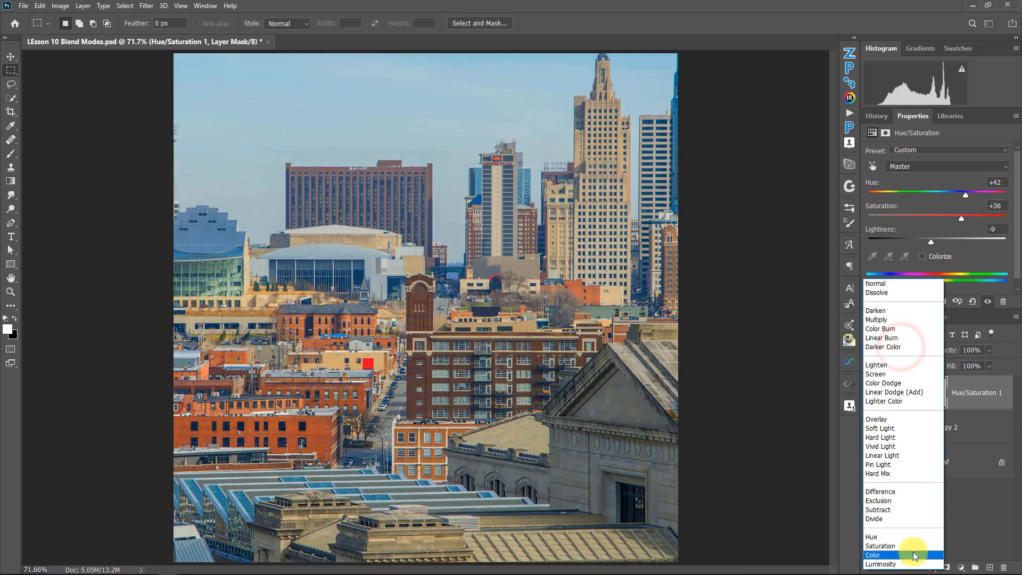
click(911, 554)
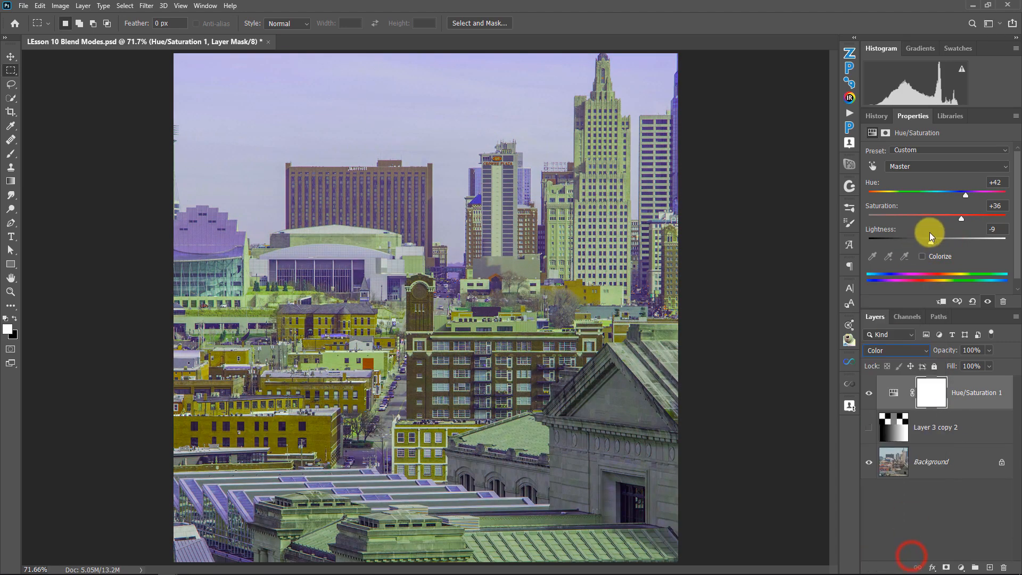
drag(963, 216, 995, 208)
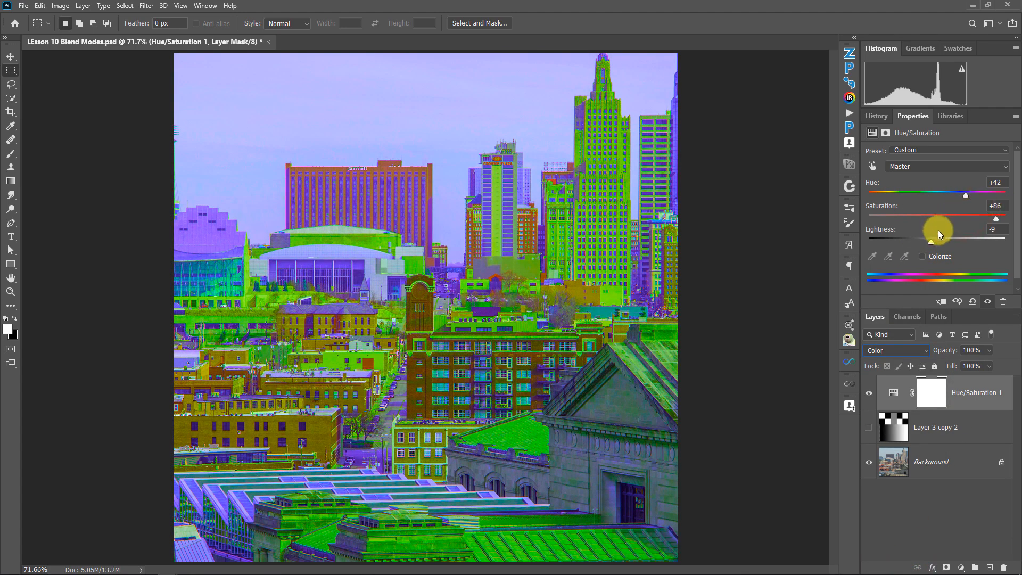
drag(938, 234, 950, 239)
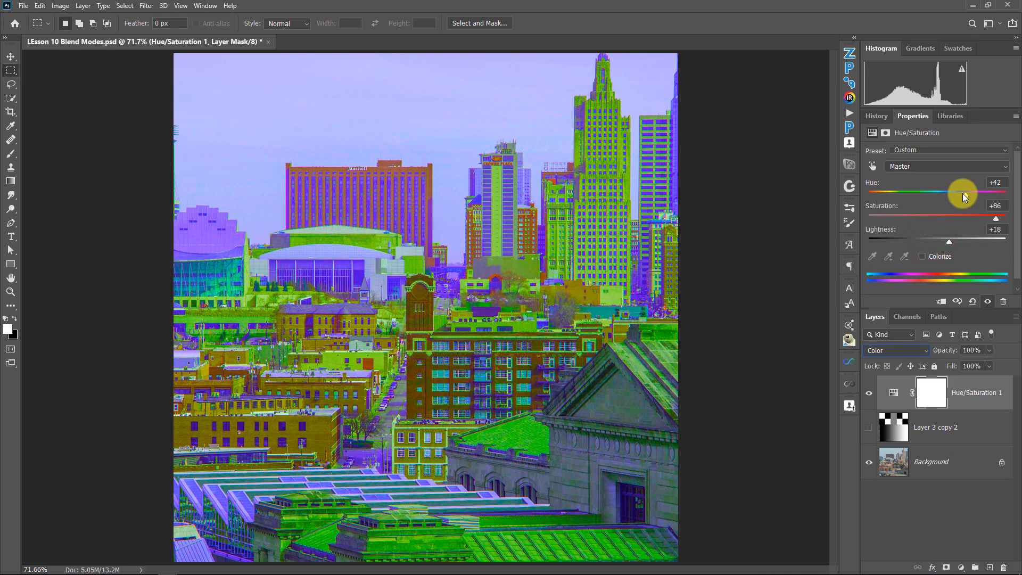
drag(962, 193, 981, 218)
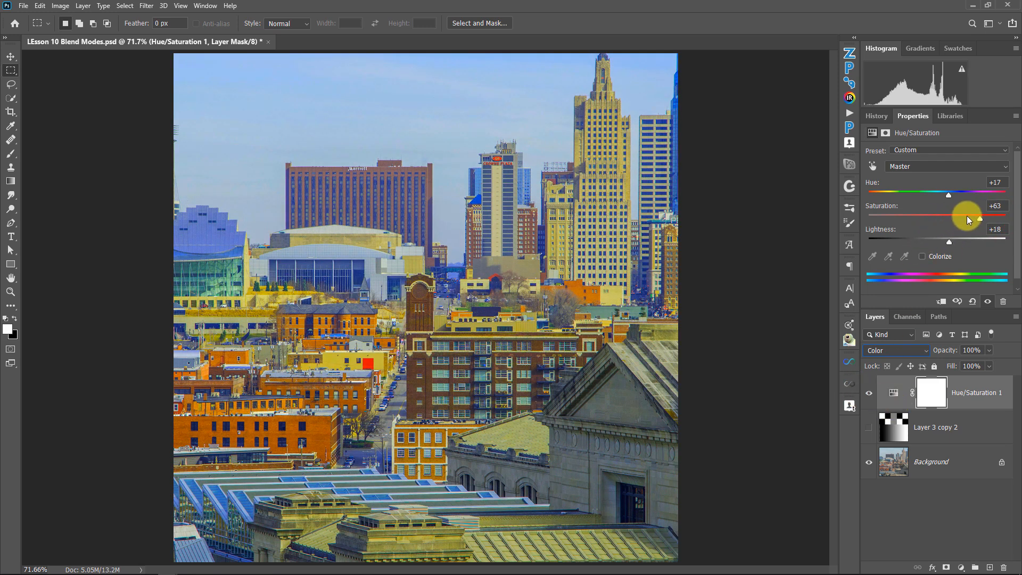
mouse_move(981, 218)
mouse_down()
mouse_move(957, 219)
mouse_move(977, 219)
mouse_up()
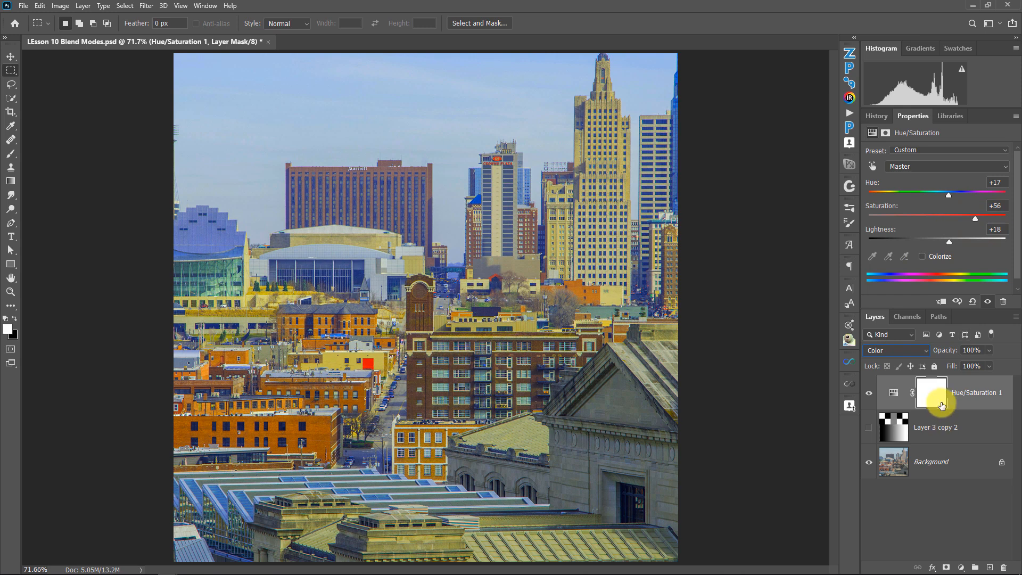
Delete the Hue/Saturation adjustment layer and the hidden grayscale test layer, leaving only the Background photo.
click(977, 399)
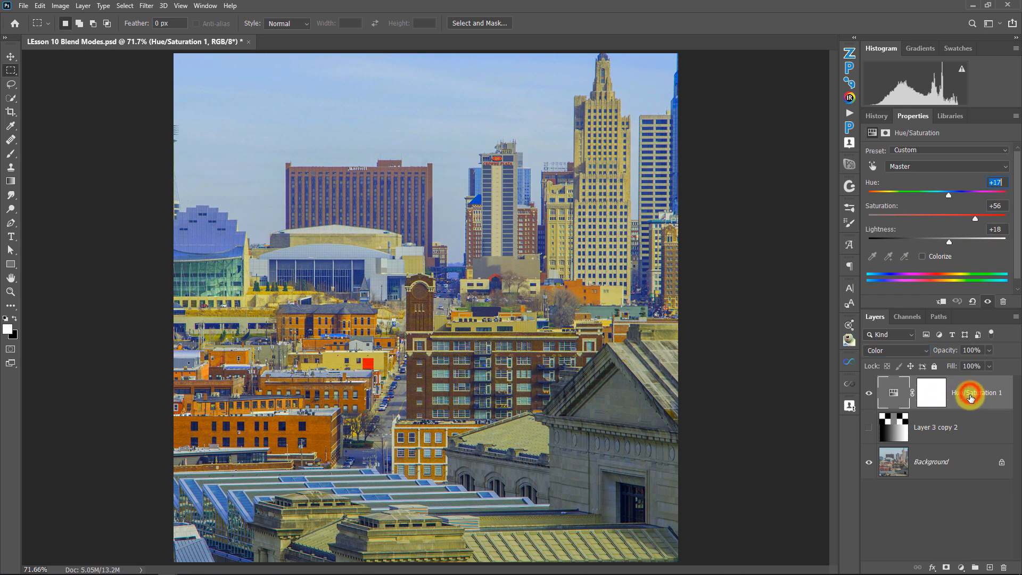
key(Delete)
key(Delete)
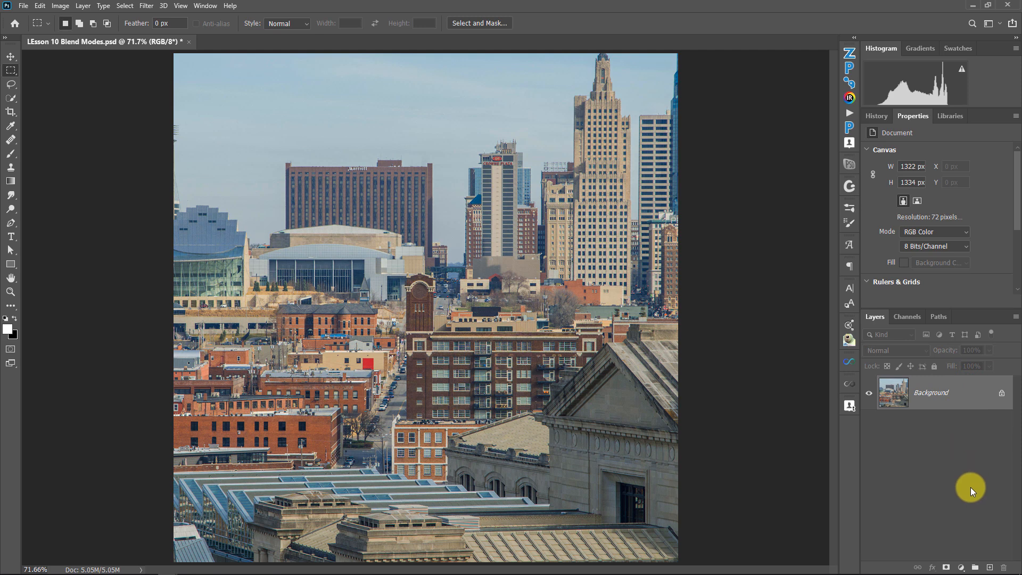
Add a Solid Color fill layer above the Background in teal, about #2b848f.
click(961, 568)
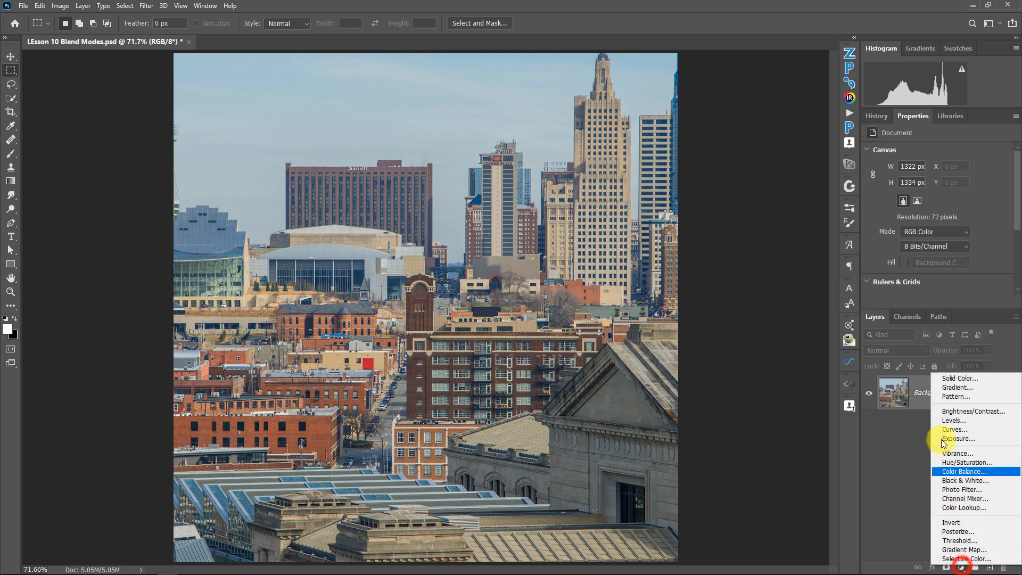
click(952, 379)
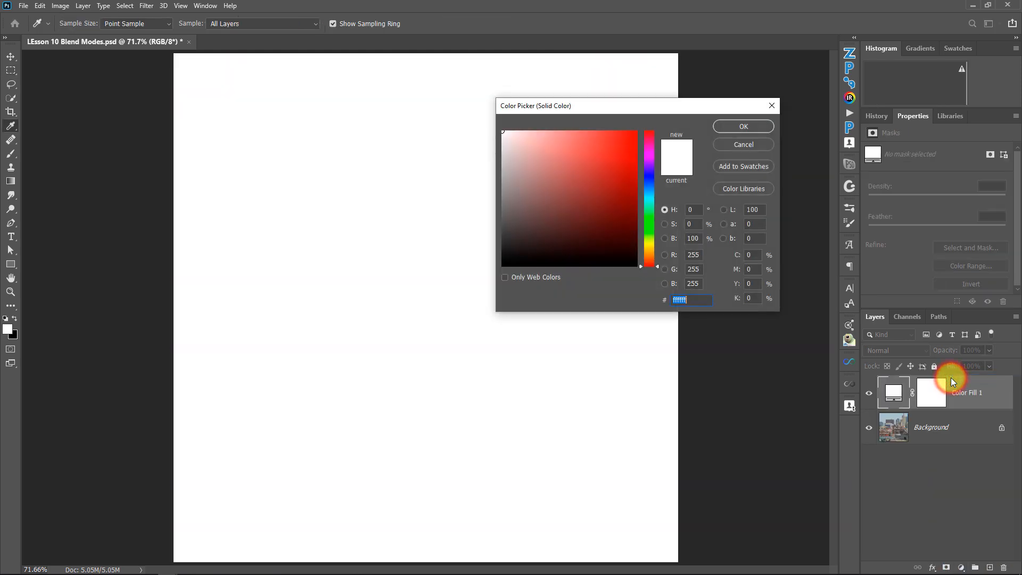
mouse_move(591, 175)
mouse_down()
mouse_move(591, 196)
mouse_move(624, 193)
mouse_move(599, 184)
mouse_up()
click(660, 247)
click(644, 196)
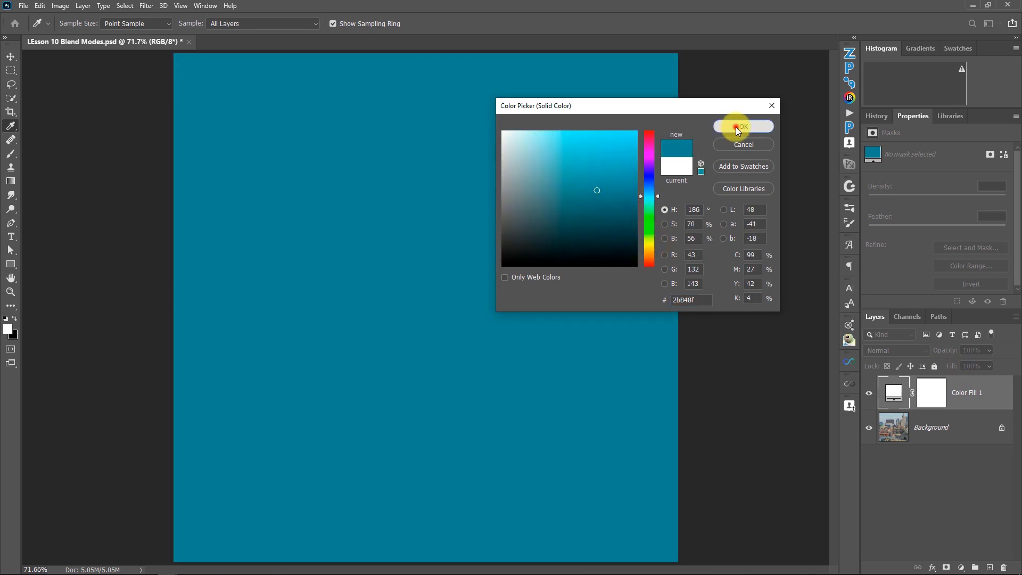
click(736, 127)
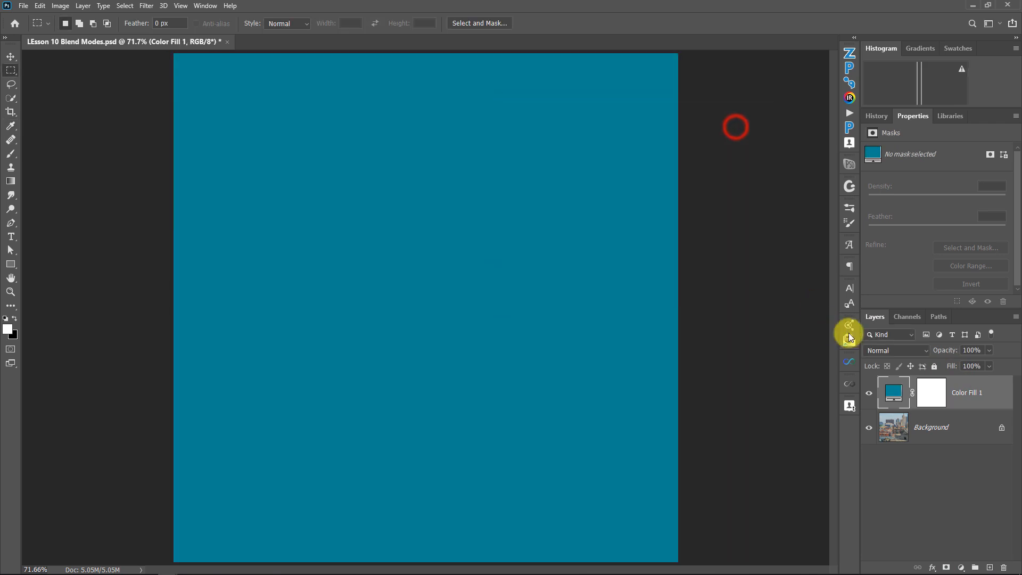
Try the Hue and then the Saturation blend mode on the teal fill layer, toggling its visibility to compare.
click(902, 352)
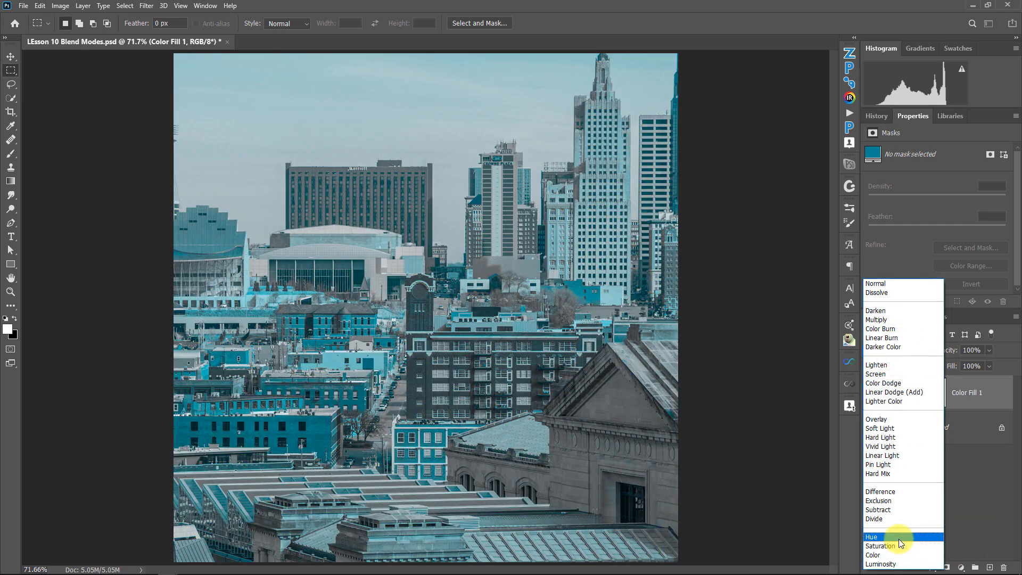
click(899, 538)
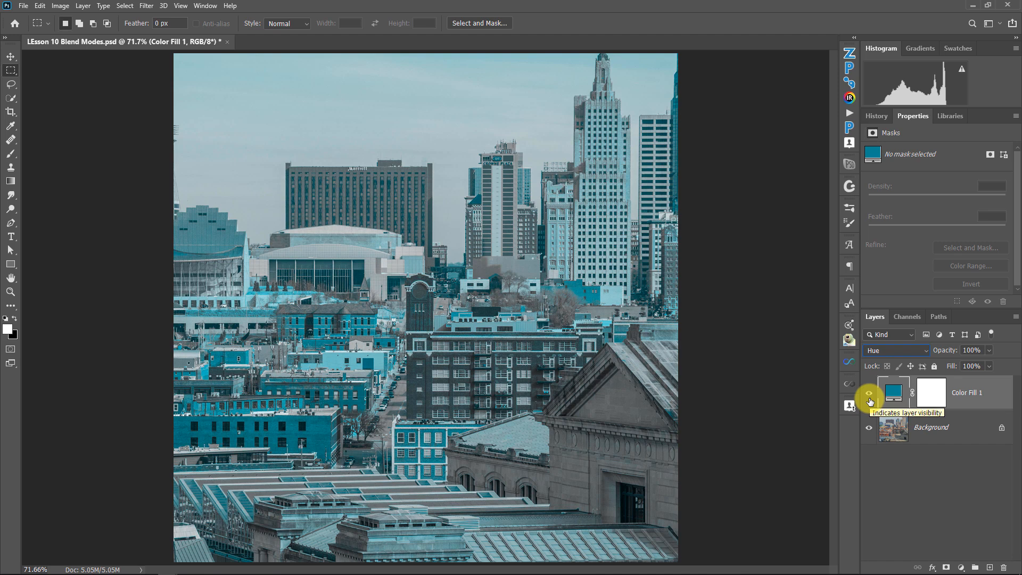
click(909, 350)
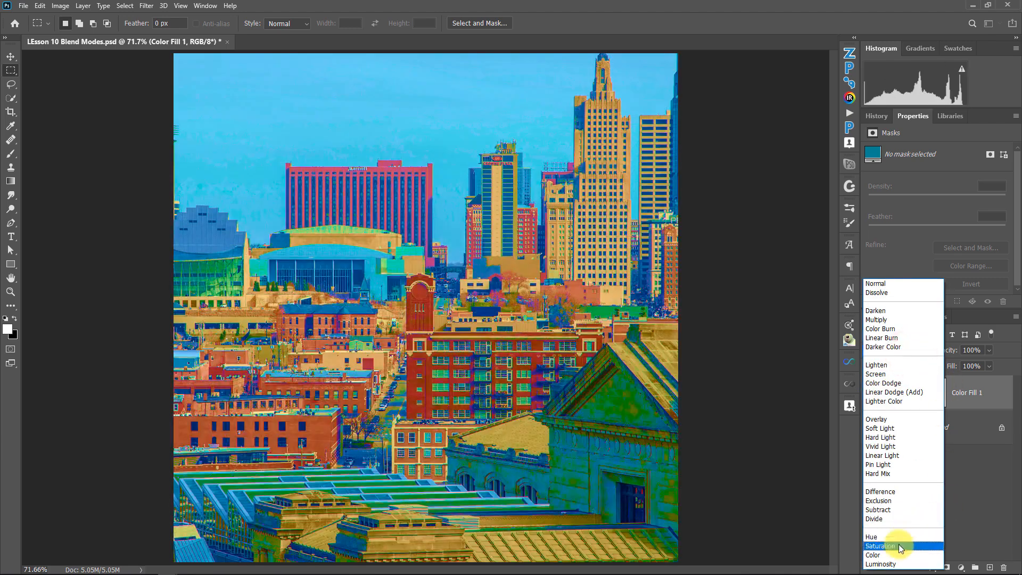
click(899, 545)
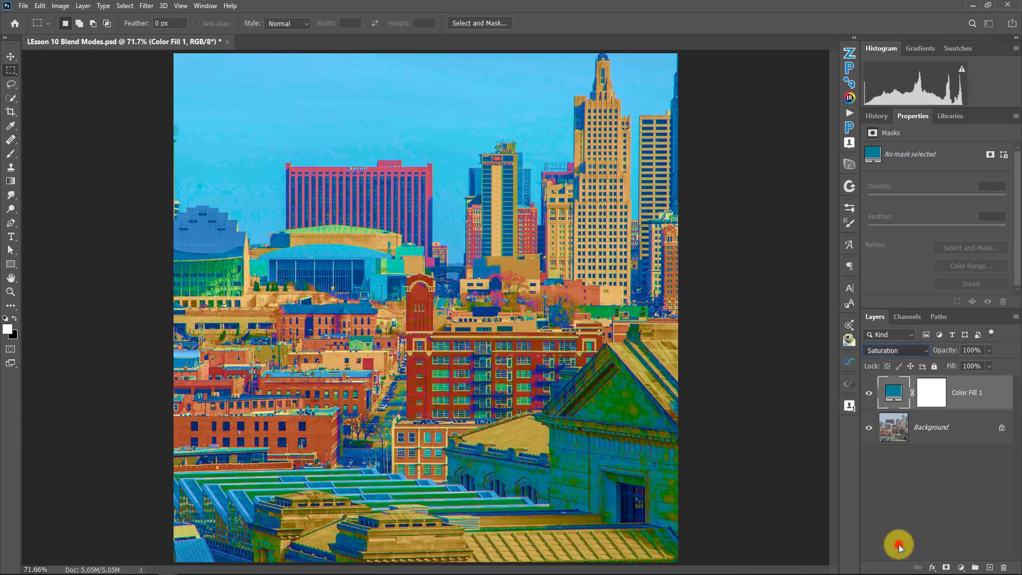
click(869, 393)
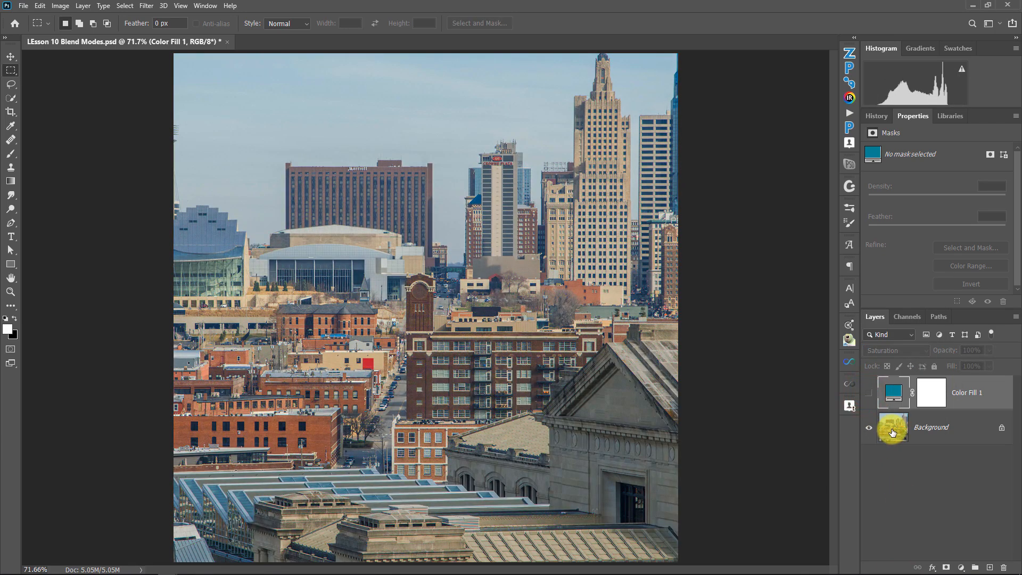
click(869, 393)
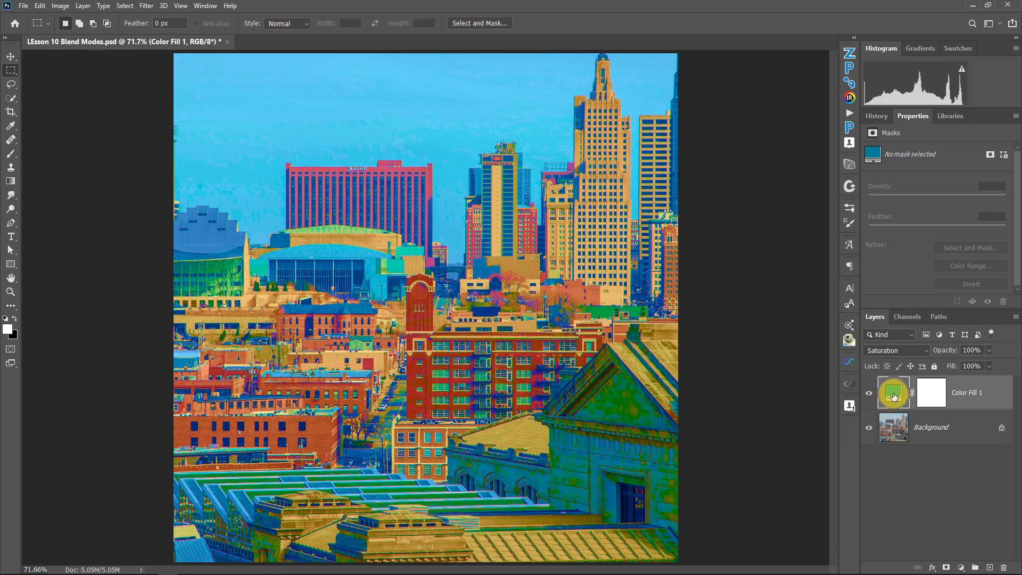
Try pale and fully saturated fill colors, settle on a muted teal, #3b8189, and compare with the layer hidden and shown.
double_click(893, 394)
mouse_move(569, 185)
mouse_down()
mouse_move(532, 151)
mouse_move(516, 160)
mouse_up()
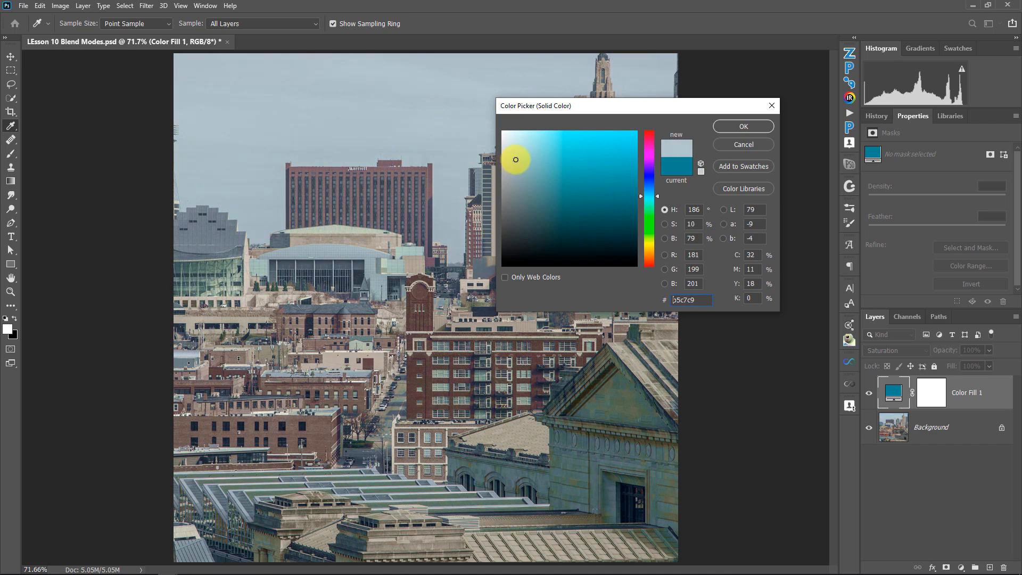
drag(516, 160, 660, 112)
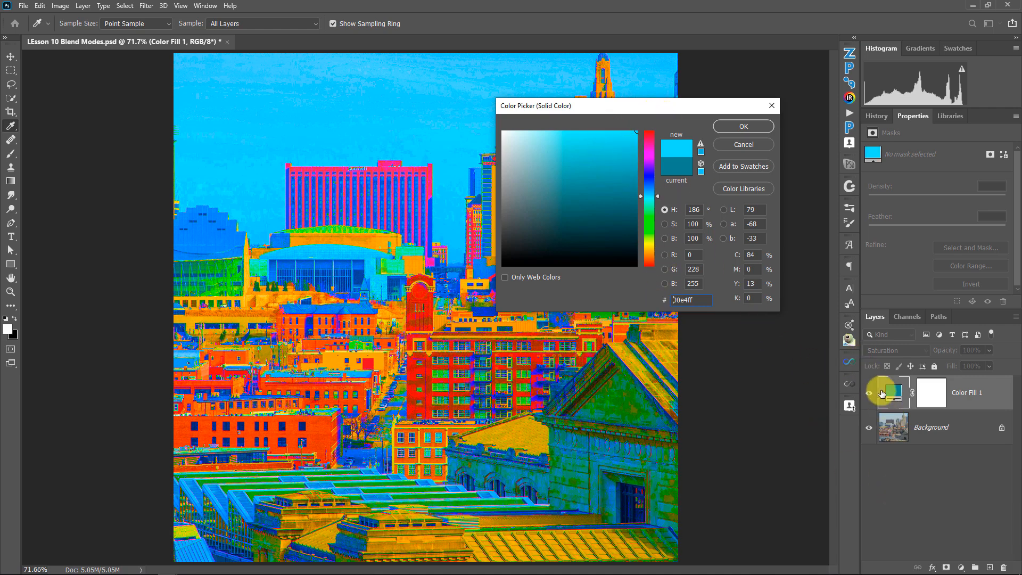
click(593, 188)
mouse_move(575, 188)
mouse_down()
mouse_move(566, 192)
mouse_move(579, 194)
mouse_up()
click(731, 133)
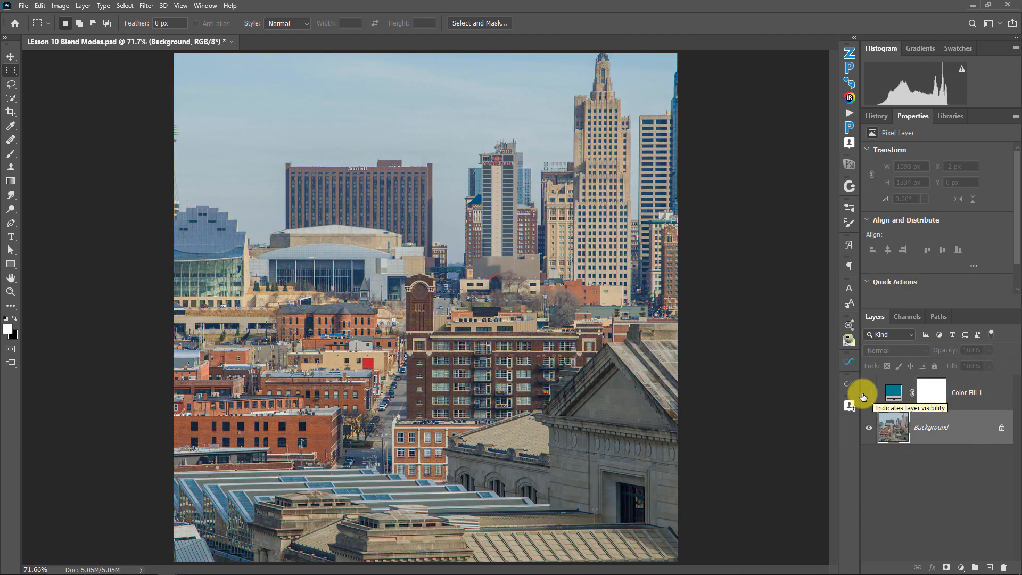
click(869, 393)
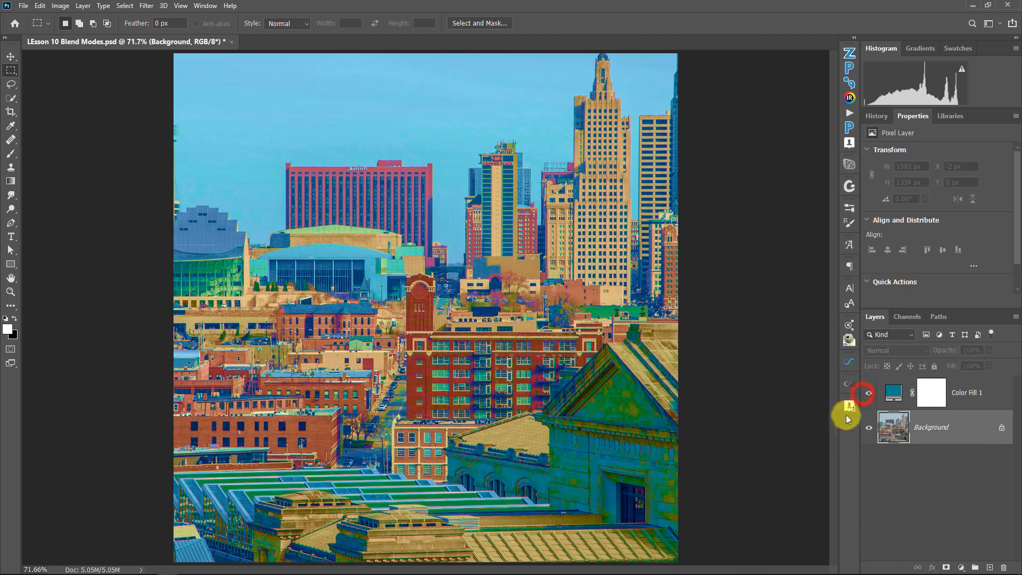
Set the color fill layer to the Color blend mode at 16% opacity and toggle its visibility to compare.
click(901, 392)
click(895, 352)
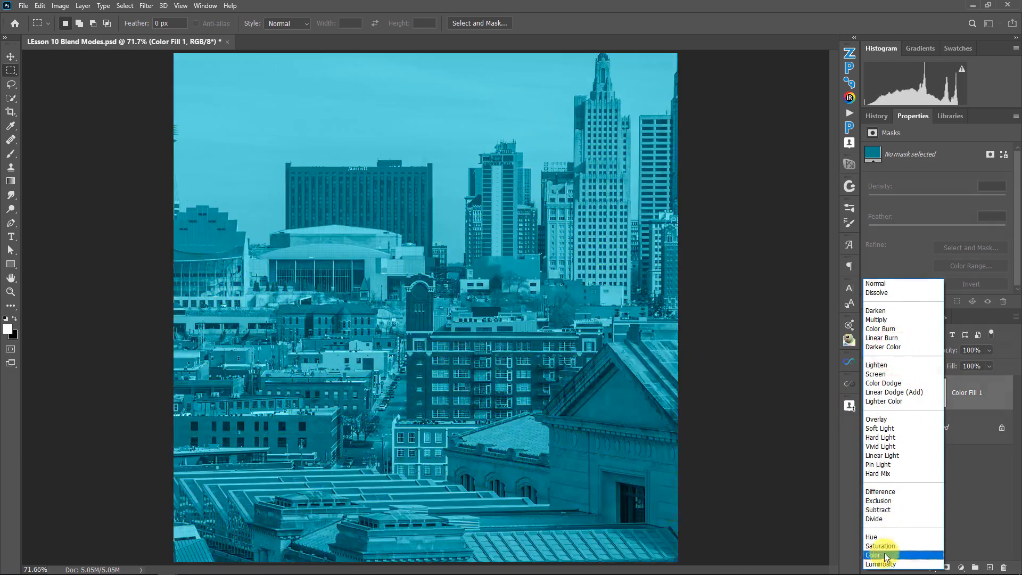
click(885, 554)
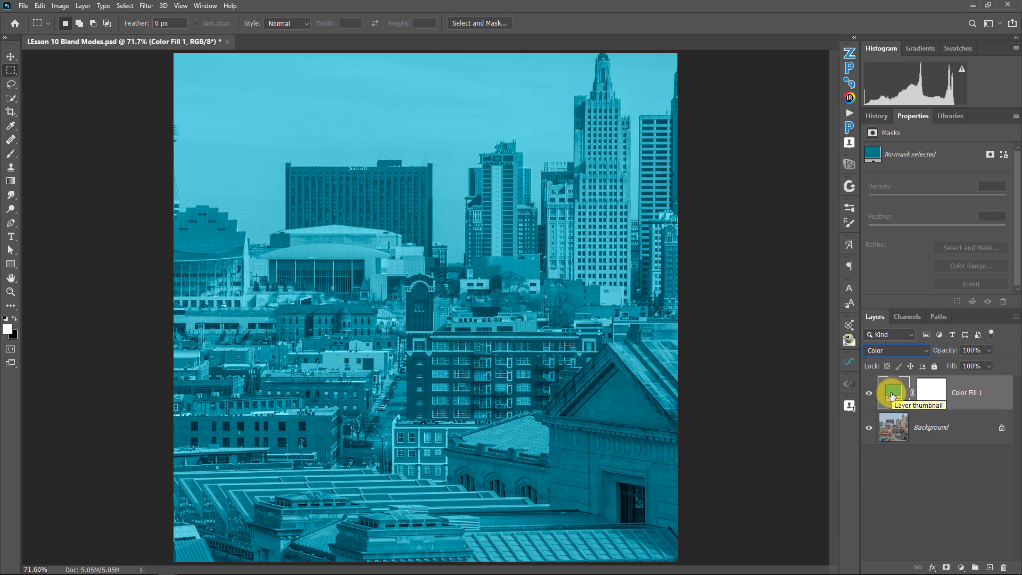
click(989, 352)
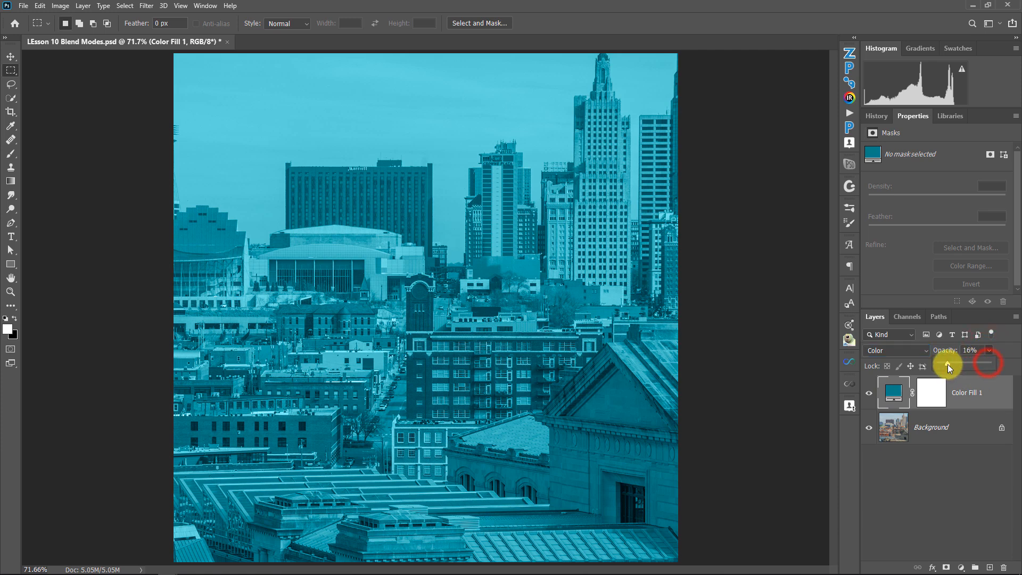
drag(947, 364, 947, 363)
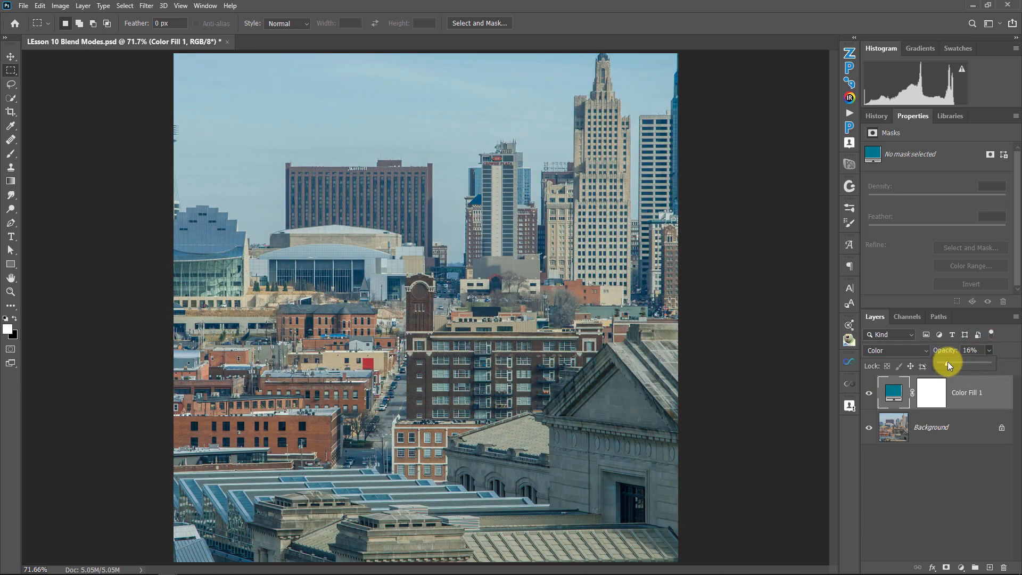
click(864, 393)
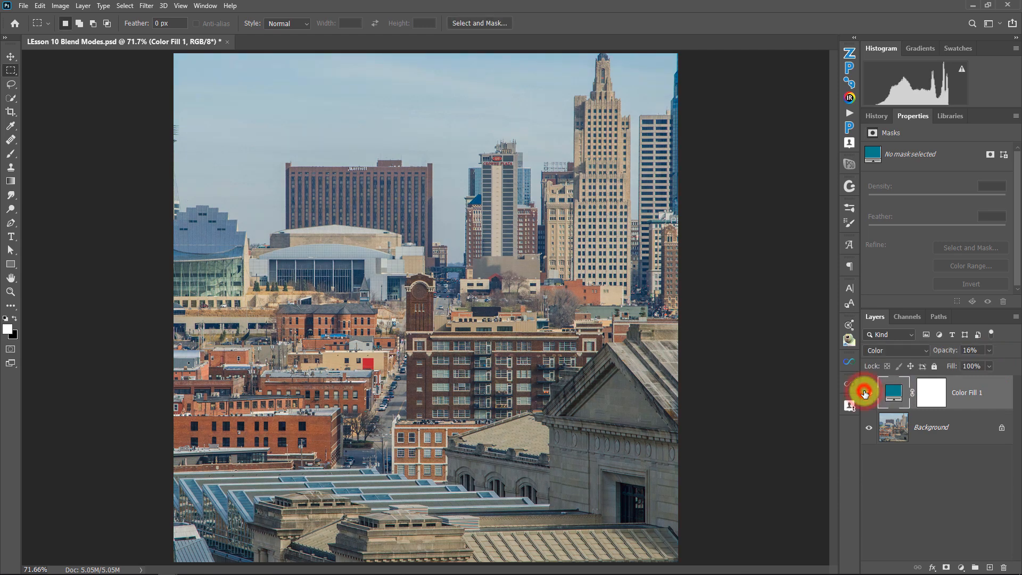
click(864, 393)
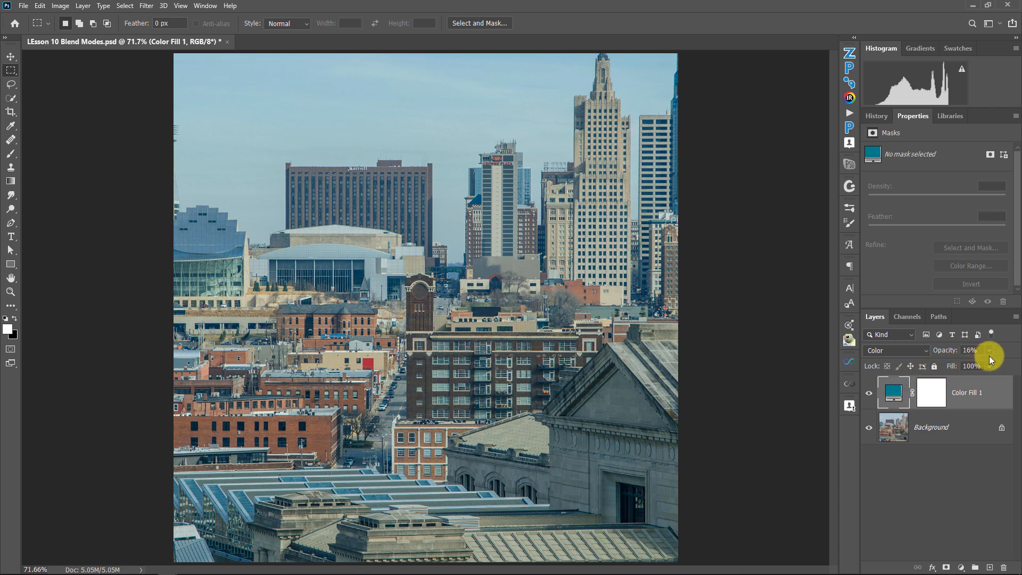
Restore the color fill layer to 100% opacity and set its blend mode to Luminosity.
drag(986, 362, 1018, 356)
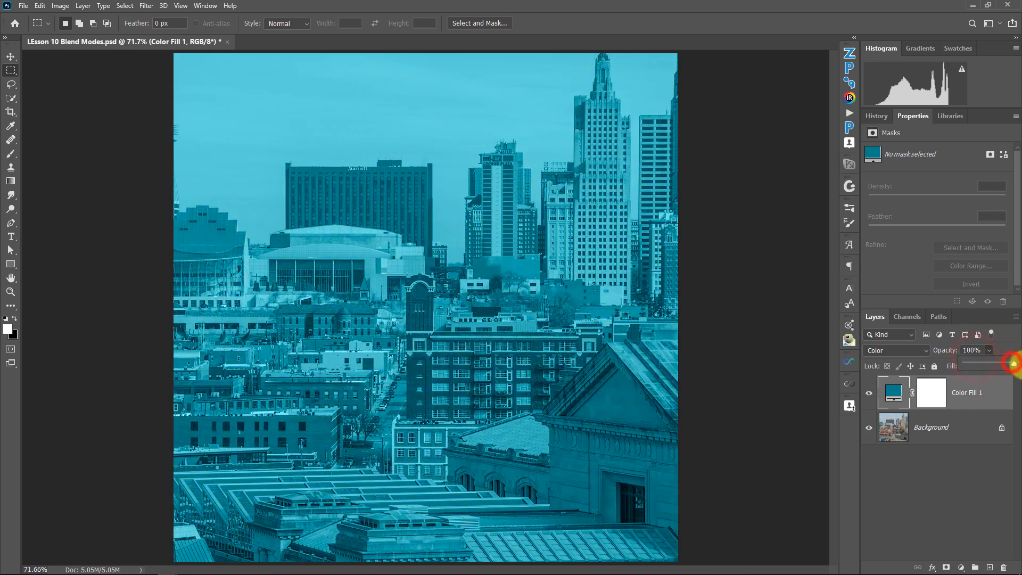
click(925, 351)
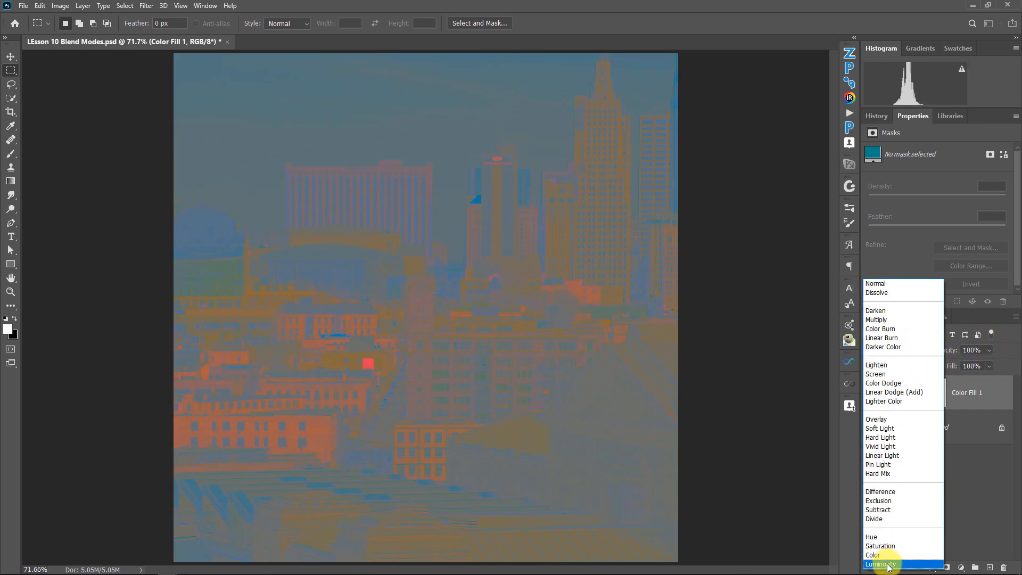
click(884, 564)
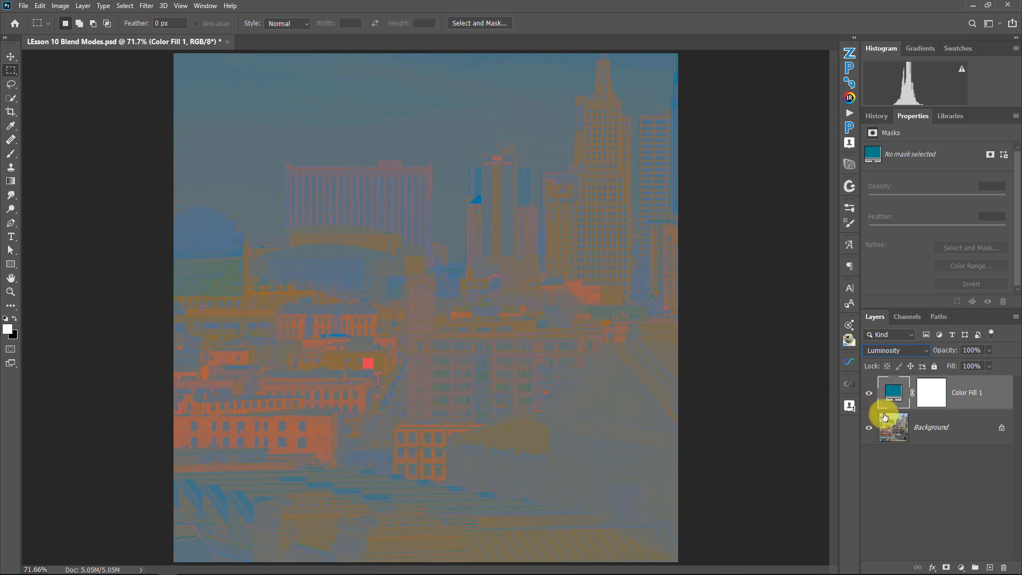
Change the color fill layer's color to neutral gray with 0% saturation and 50% brightness, #808080.
double_click(893, 392)
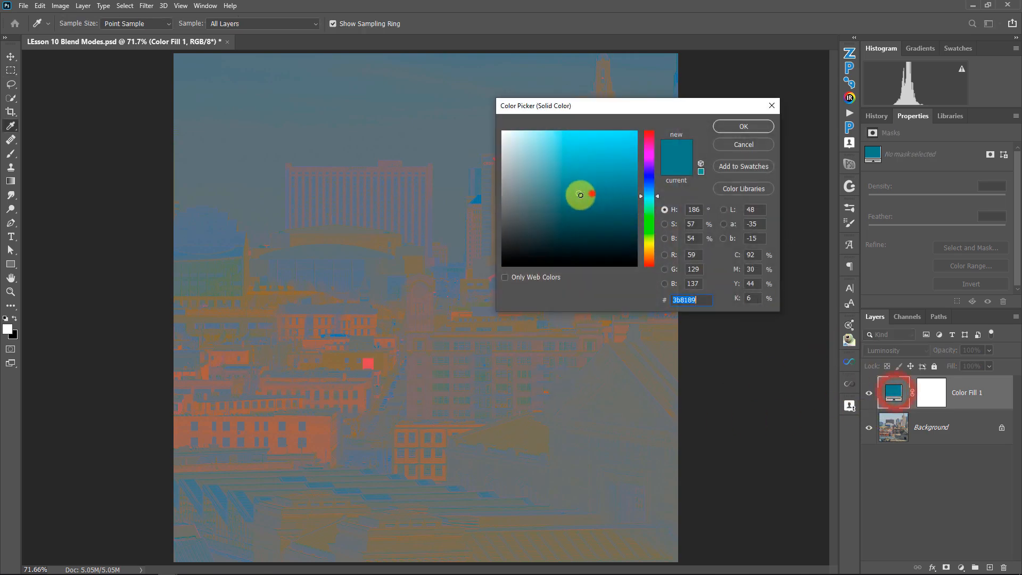
drag(580, 195, 472, 192)
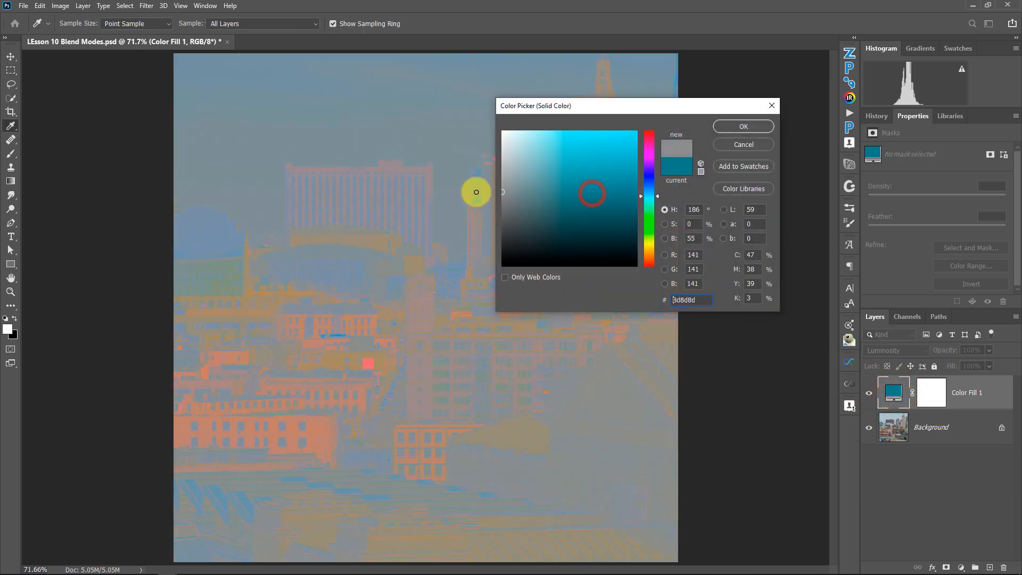
double_click(694, 238)
text(50)
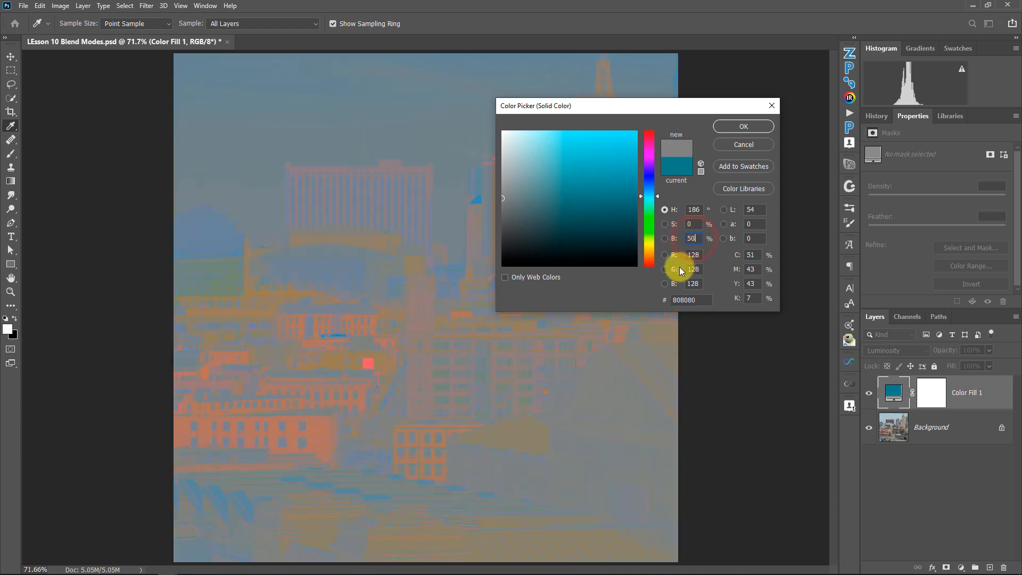
click(743, 127)
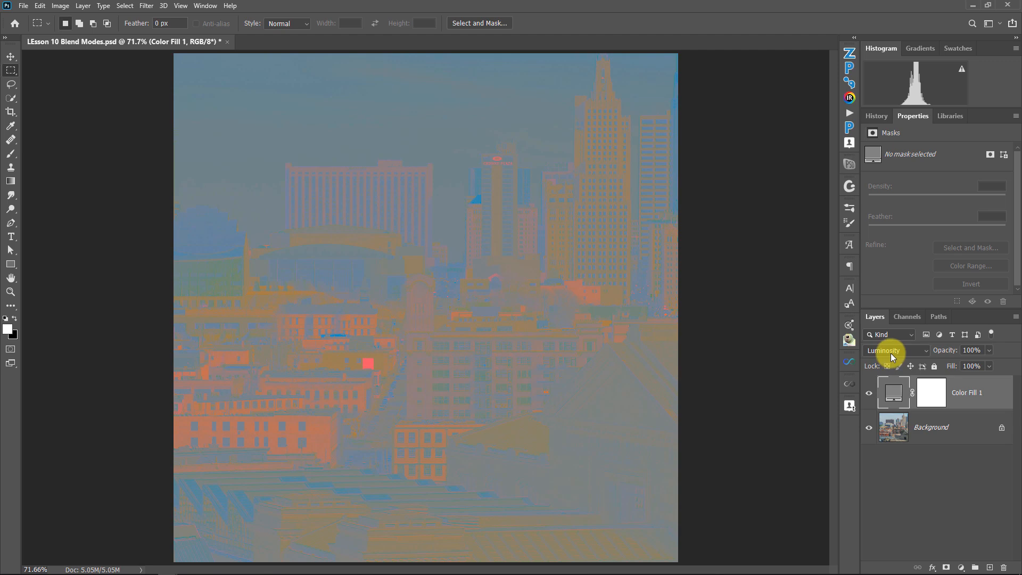
Replace the color fill layer with a Curves adjustment layer and shape an S-curve that darkens shadows and brightens highlights.
click(1003, 394)
key(Delete)
click(962, 567)
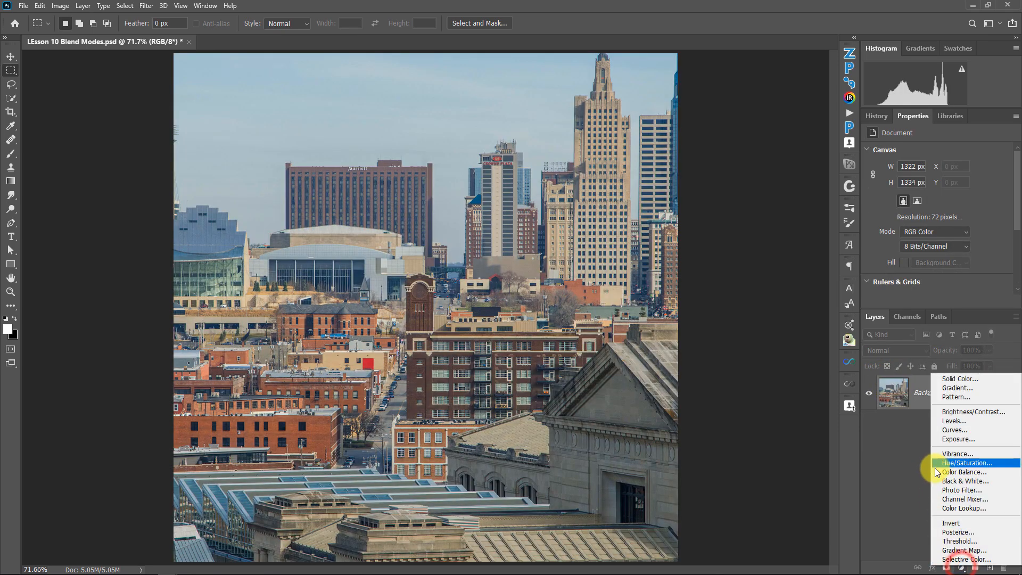
click(949, 431)
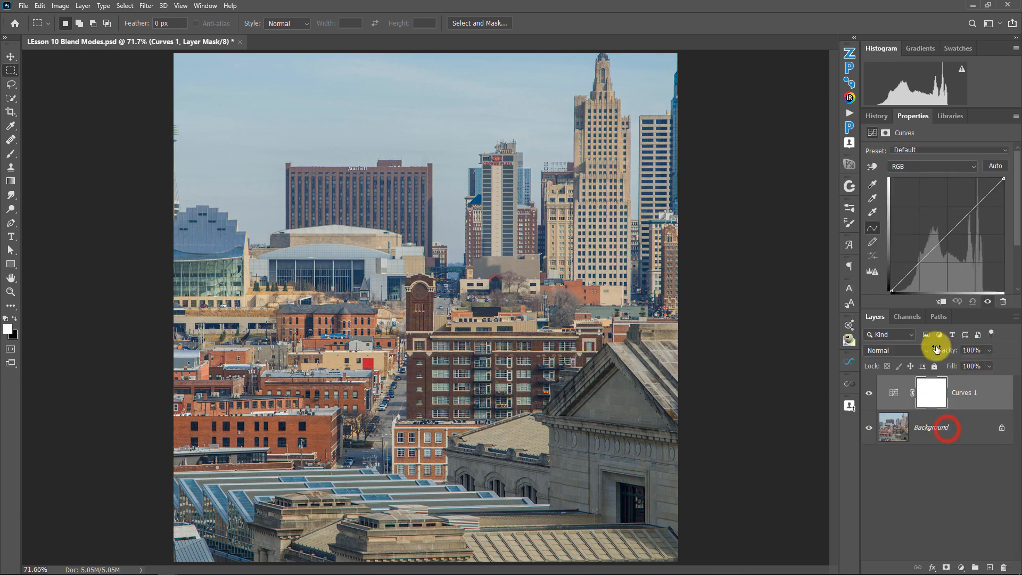
click(921, 265)
drag(921, 264, 921, 272)
drag(978, 207, 977, 198)
Set the Curves layer to Soft Light, compare it hidden and shown, and pull the curve's shadow point slightly lower.
click(913, 352)
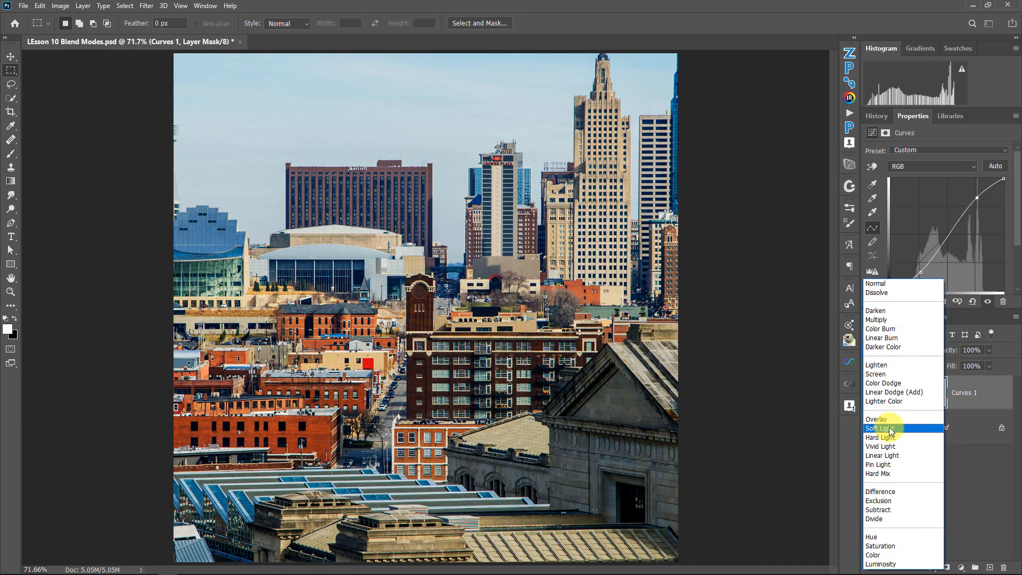
click(890, 431)
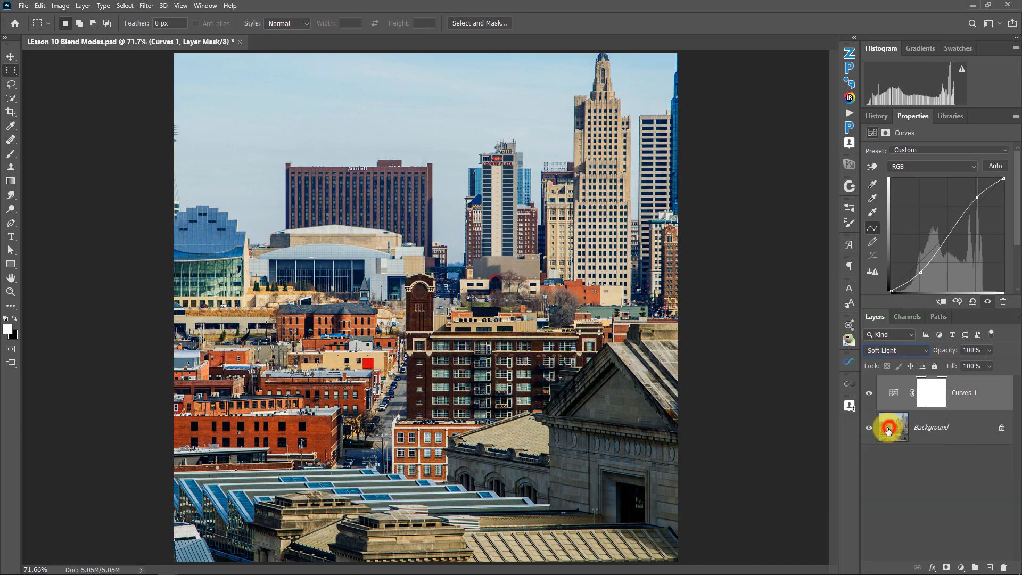
click(870, 392)
click(871, 392)
drag(921, 272, 919, 274)
click(893, 392)
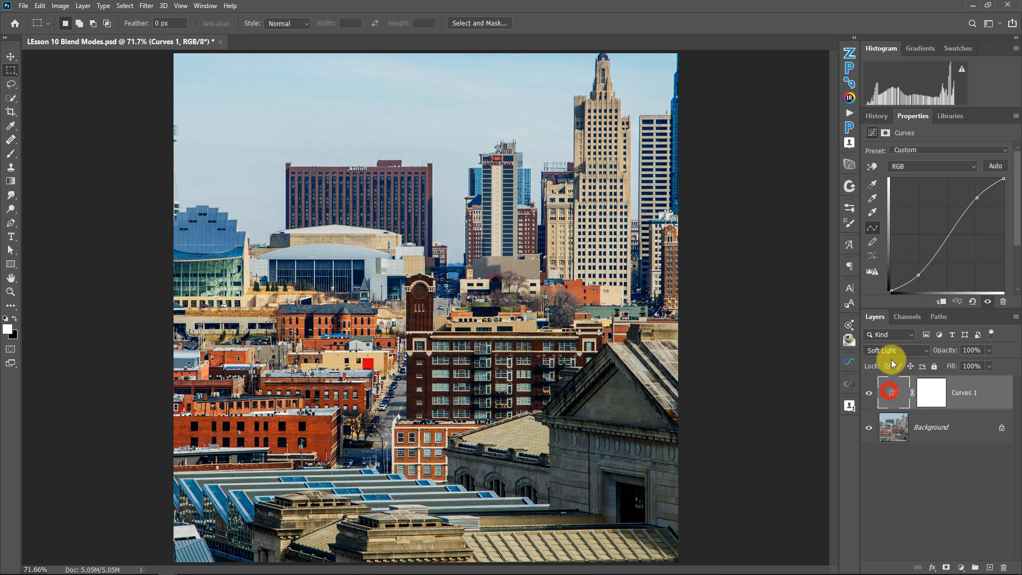
Return the Curves layer to Normal, adjust the curve points to 194/218 and 61/47, and toggle its visibility to compare.
click(897, 350)
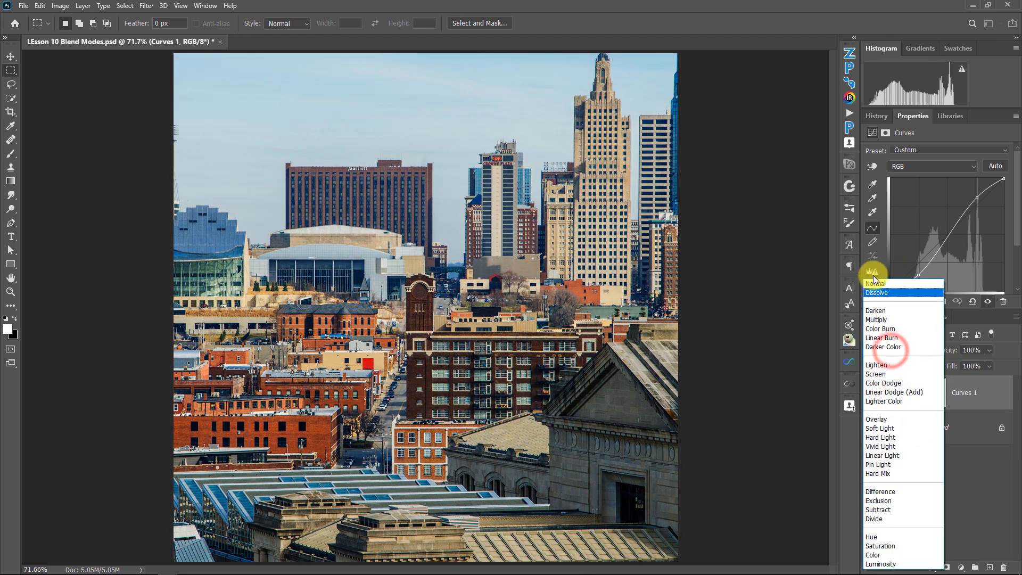
click(875, 283)
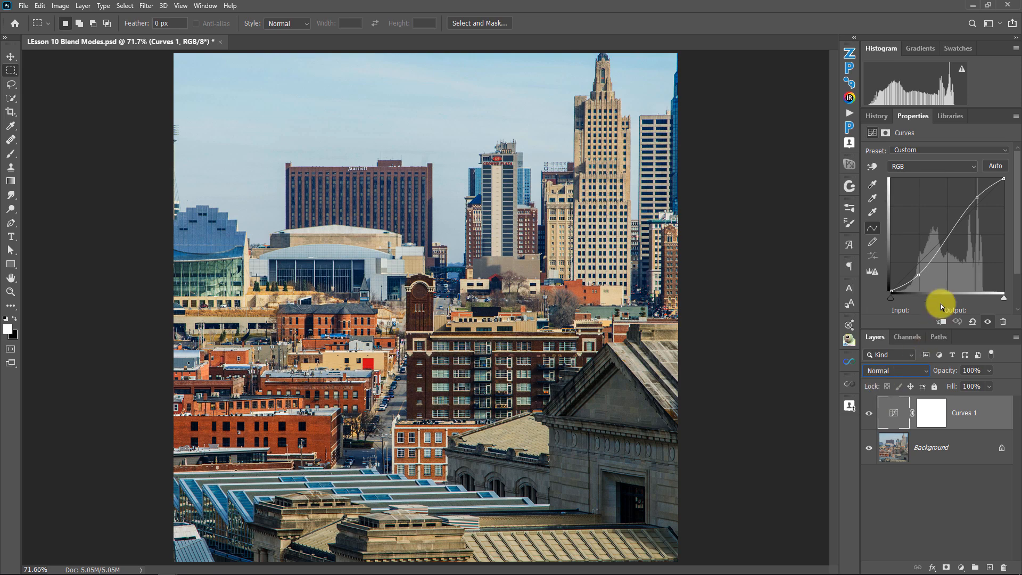
mouse_move(953, 229)
mouse_down()
mouse_move(947, 222)
mouse_move(944, 247)
mouse_up()
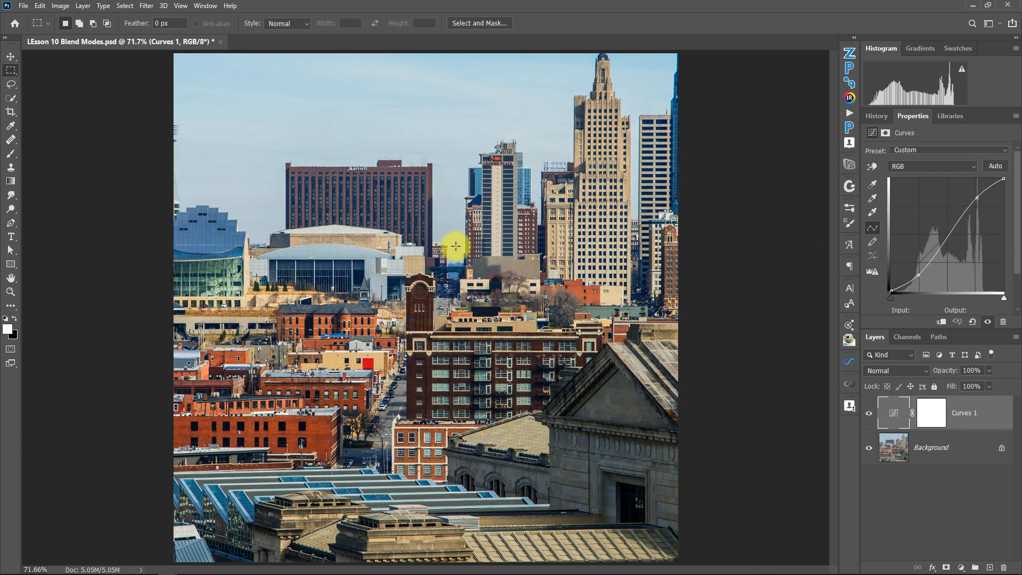
click(920, 274)
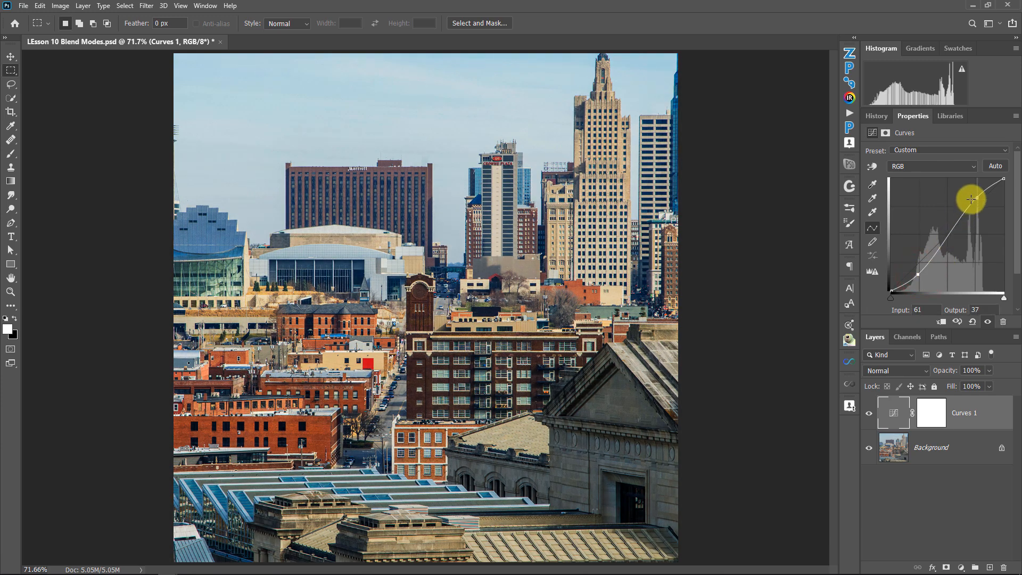
drag(972, 198, 978, 195)
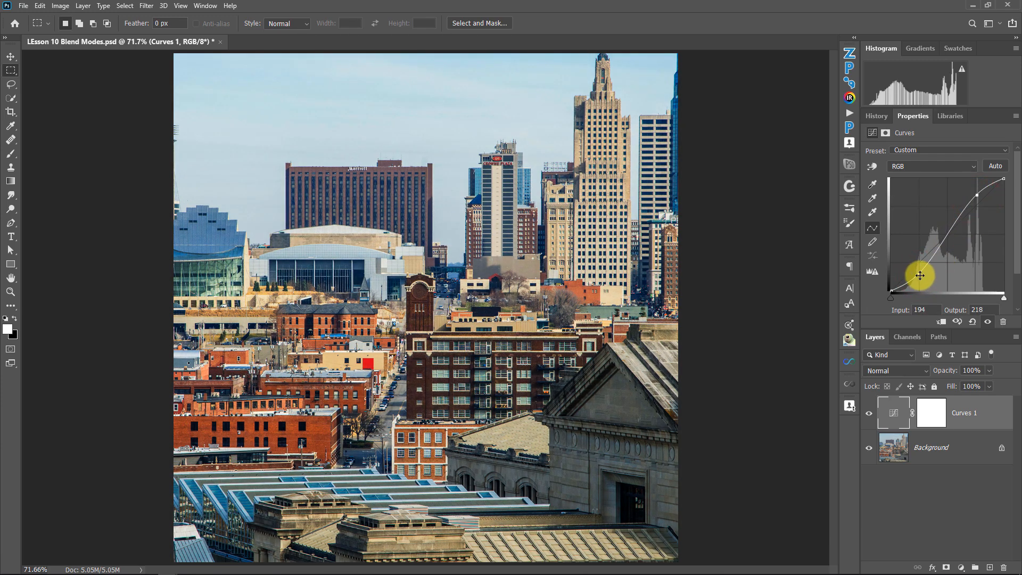
drag(920, 276, 918, 270)
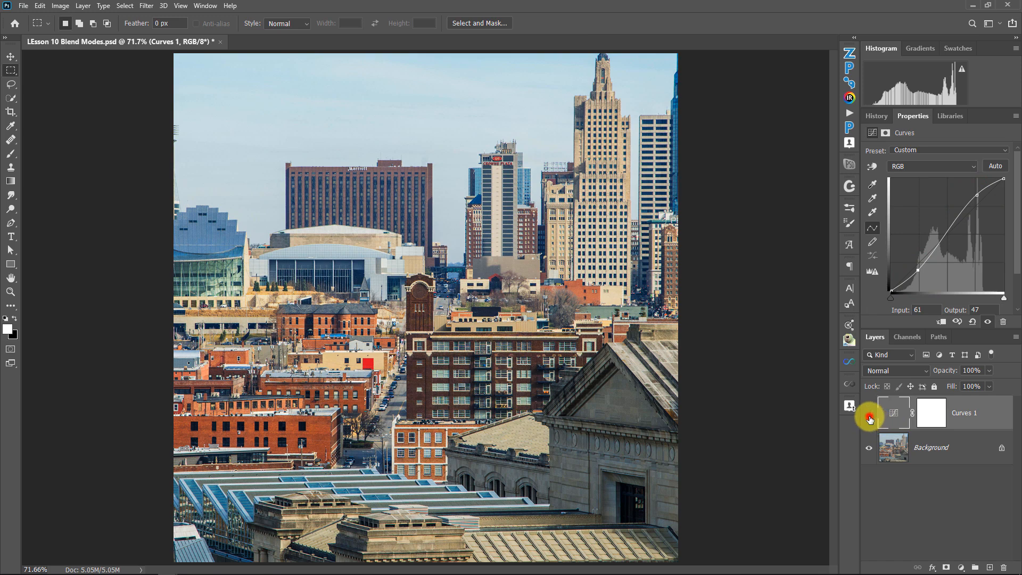
click(869, 415)
click(870, 414)
Set the Curves layer to Soft Light, move its points to 63/48 and 201/214, and reduce its opacity to 51%.
click(895, 370)
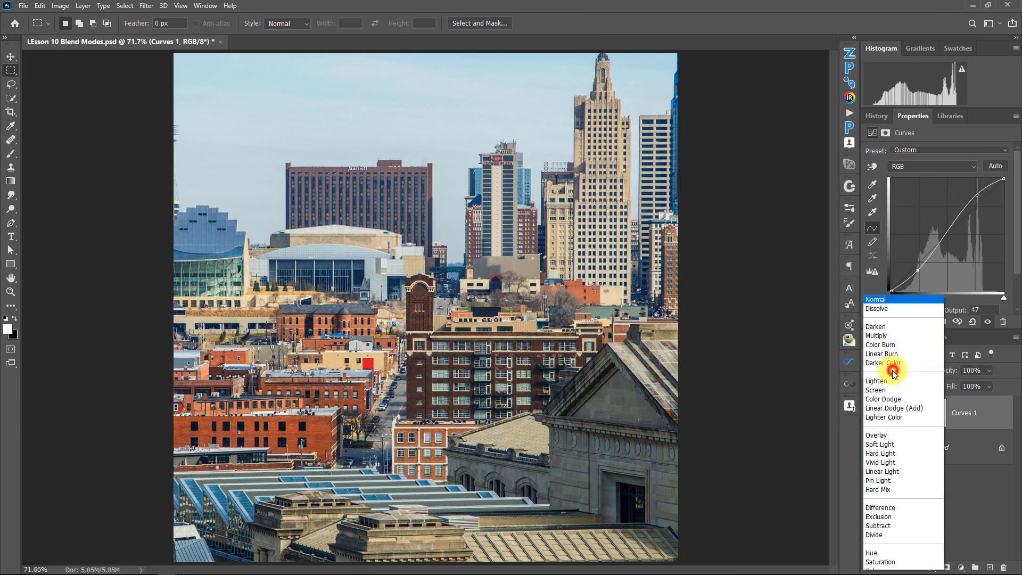
click(886, 419)
drag(920, 270, 920, 269)
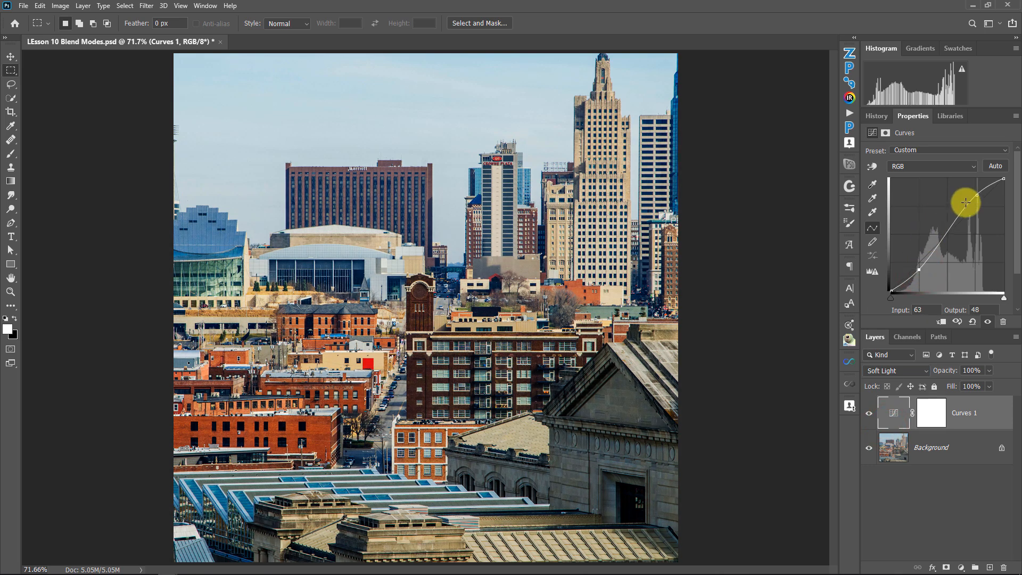
drag(976, 196, 980, 197)
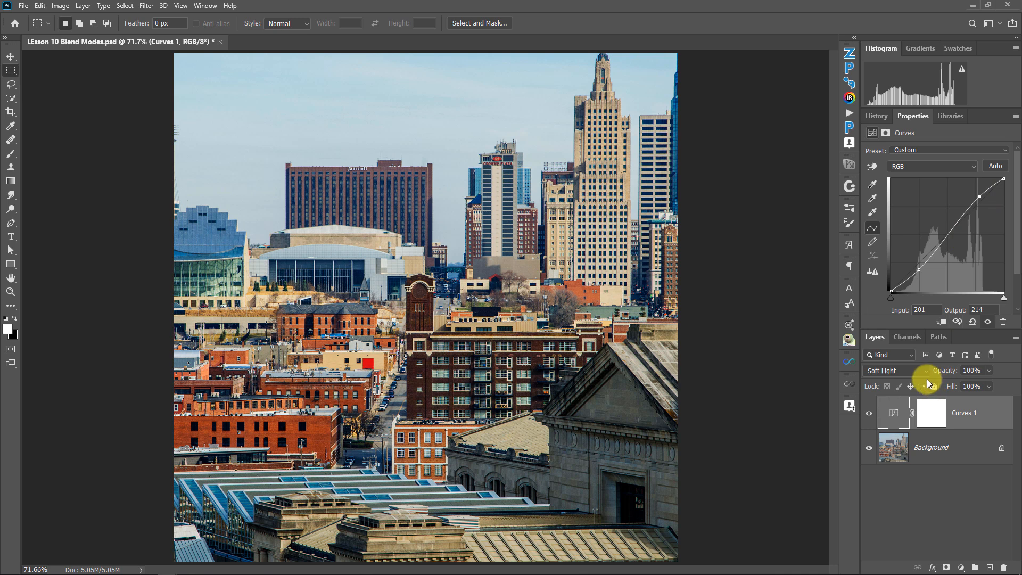
click(988, 371)
drag(988, 384, 963, 386)
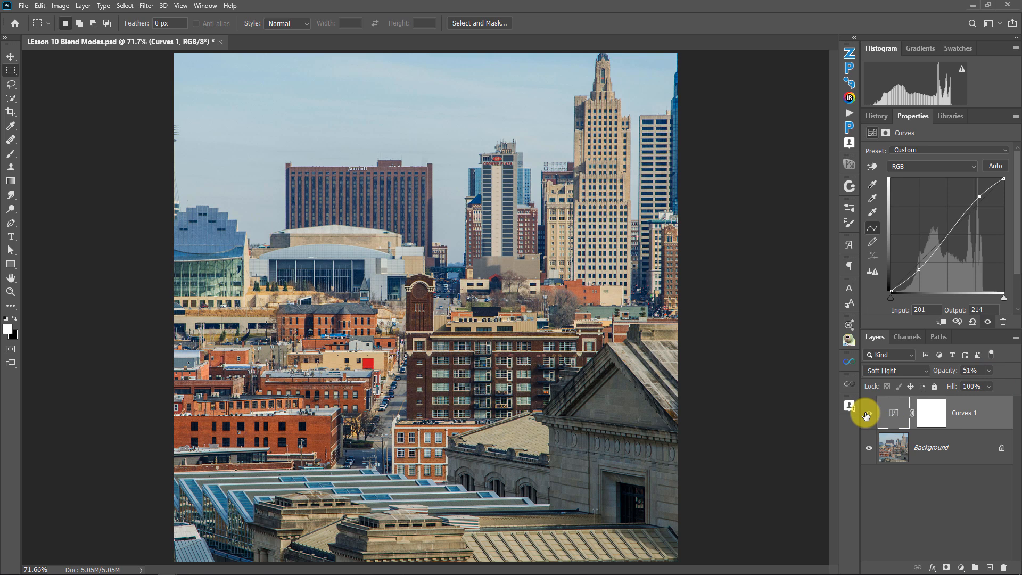
Delete the Curves layer and add a Solid Color fill layer in a deep blue with a hue of 205°.
click(886, 413)
key(Delete)
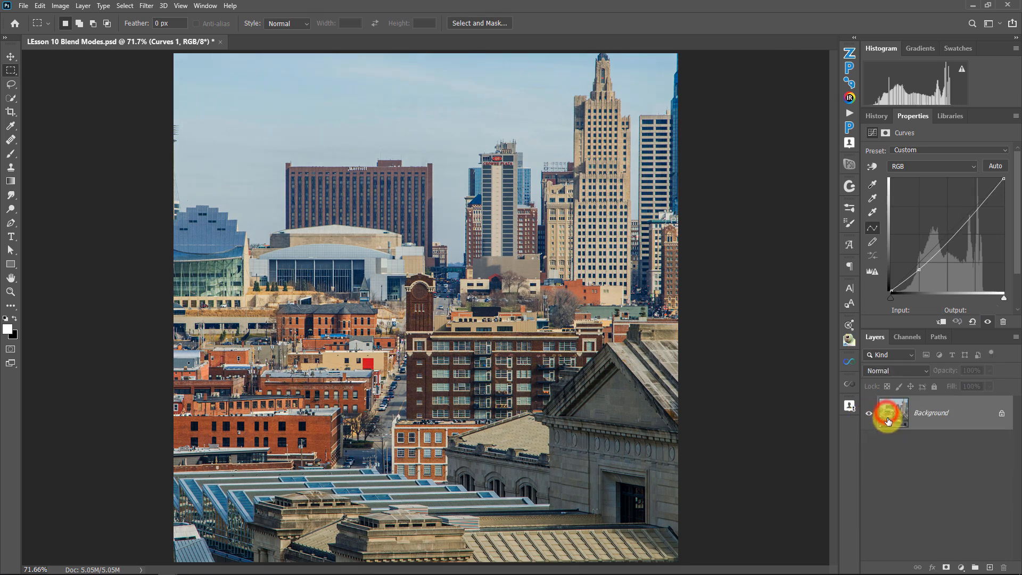
click(961, 568)
click(947, 379)
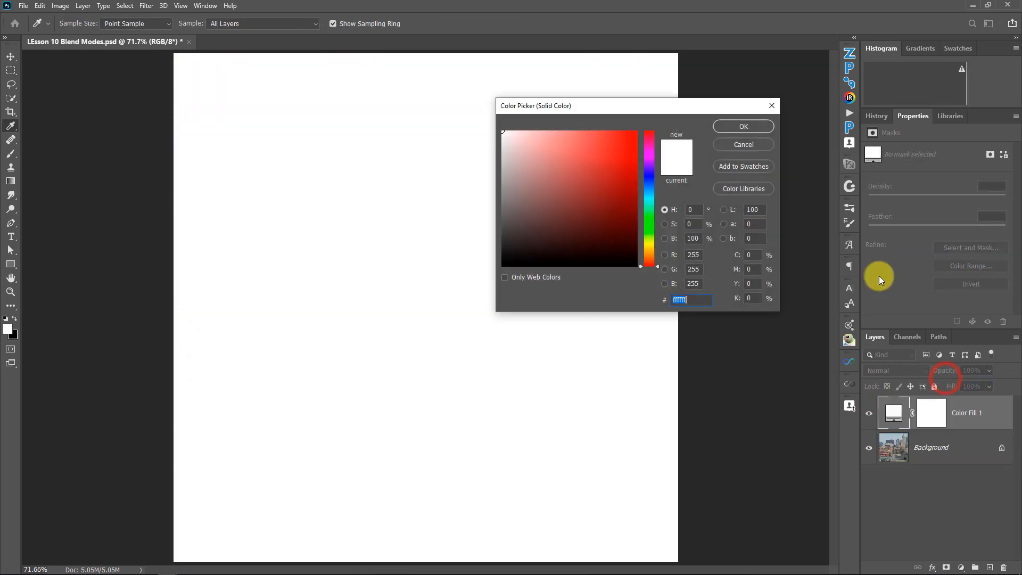
drag(646, 194, 646, 191)
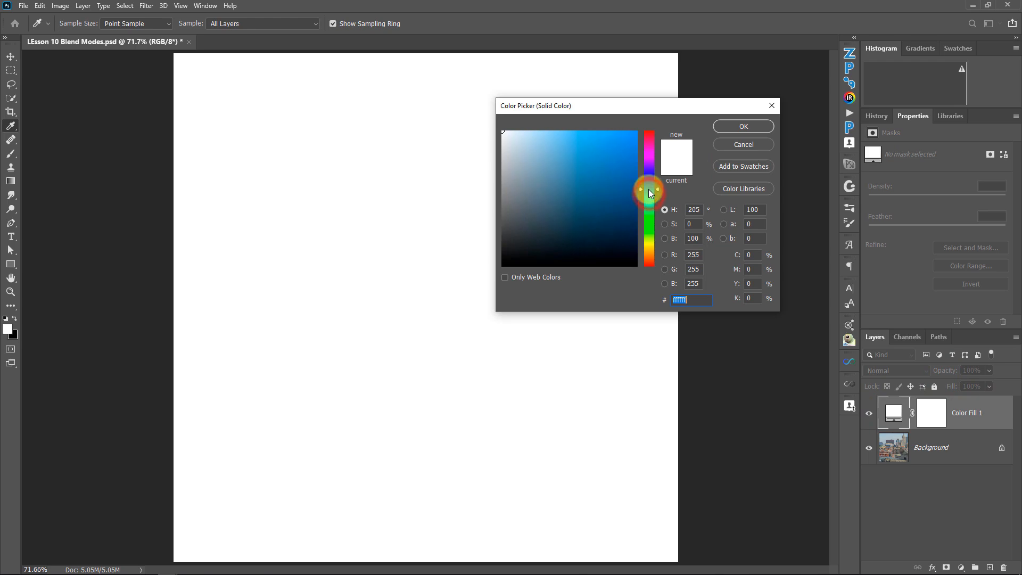
click(600, 203)
click(738, 126)
Set the blue fill layer to Hard Mix, try lower opacity, use 16% fill at 100% opacity, and compare with it hidden.
click(892, 370)
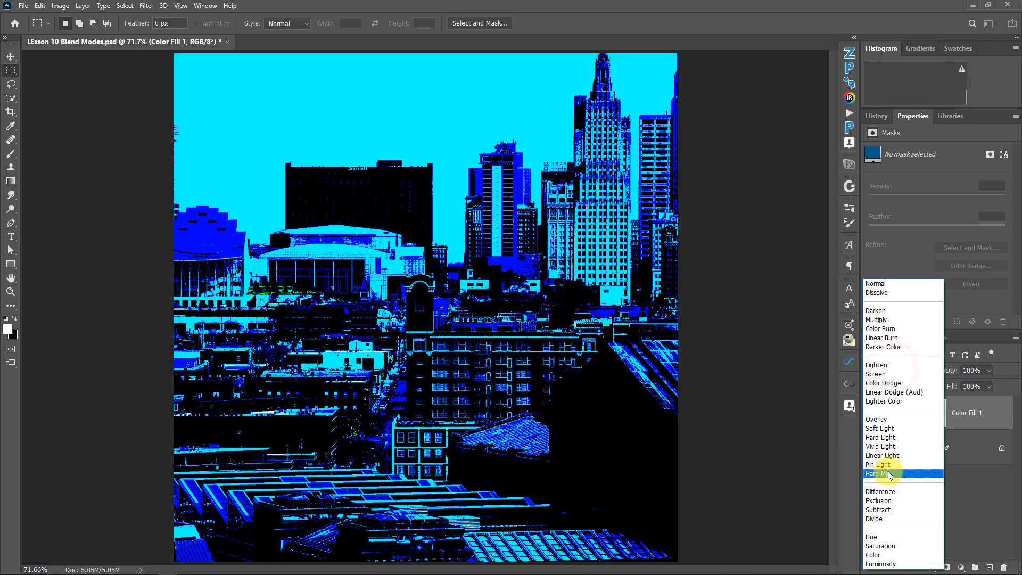
click(884, 474)
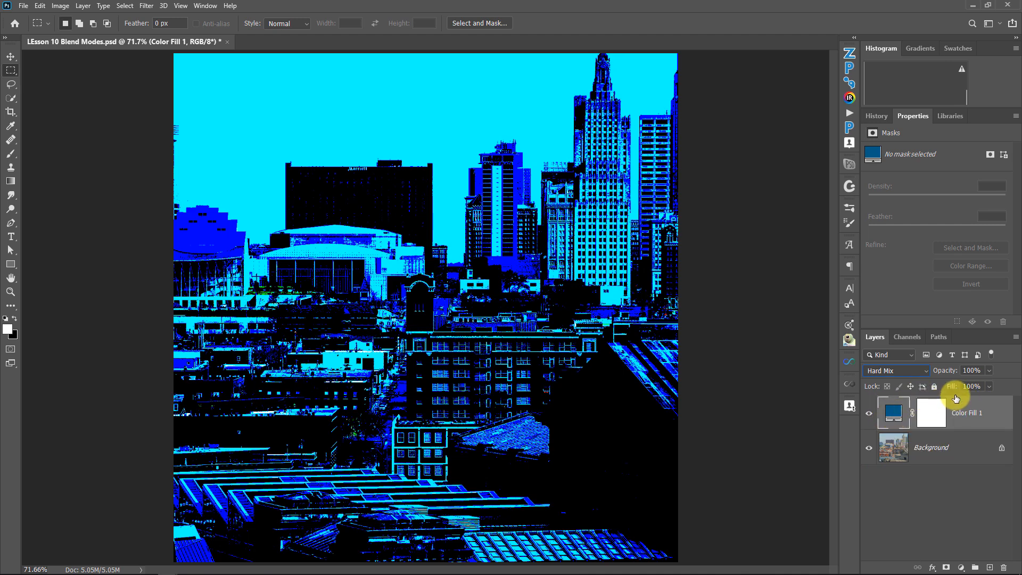
click(989, 371)
mouse_move(952, 384)
mouse_down()
mouse_move(989, 386)
mouse_move(1005, 373)
mouse_move(983, 404)
mouse_move(951, 399)
mouse_up()
click(989, 387)
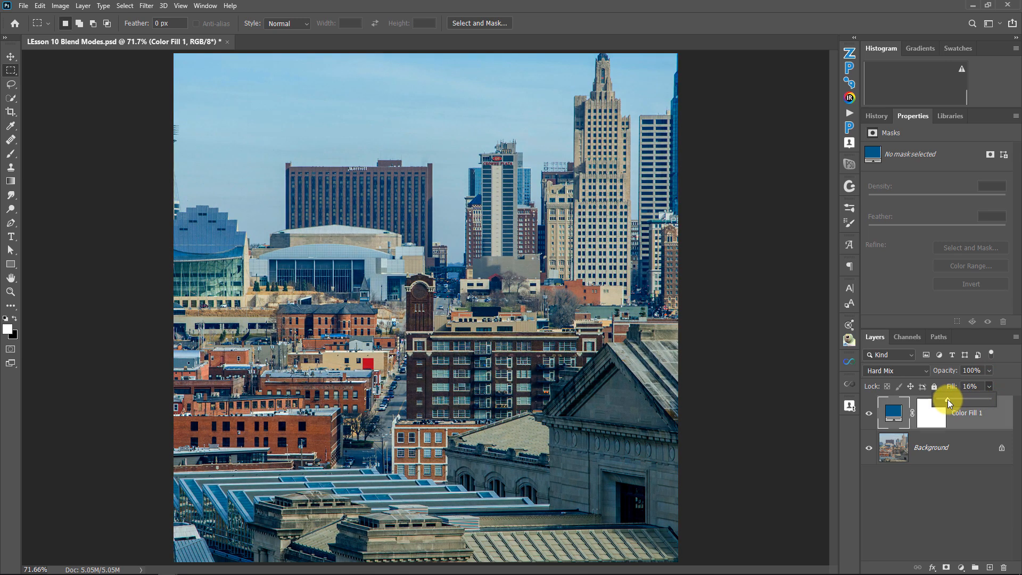
click(869, 414)
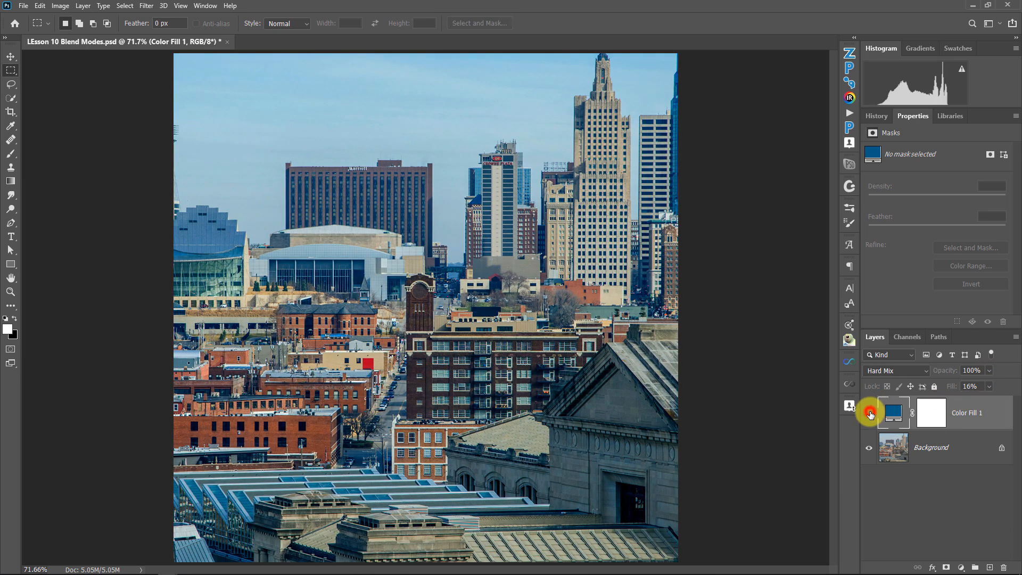
click(870, 414)
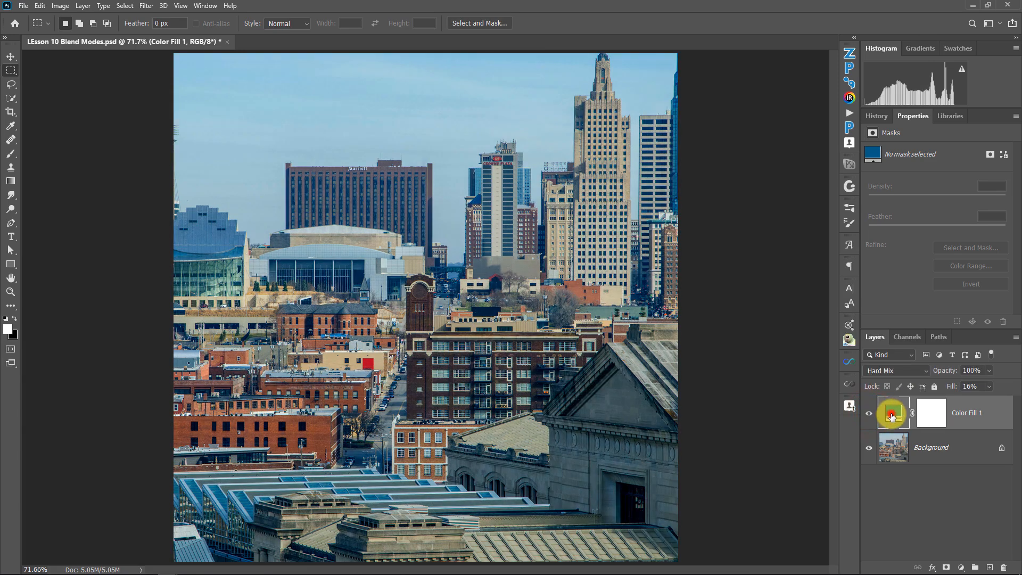
Try purple, dark blue and magenta fill colors on the Hard Mix layer, ending on the pink #962b67.
double_click(893, 417)
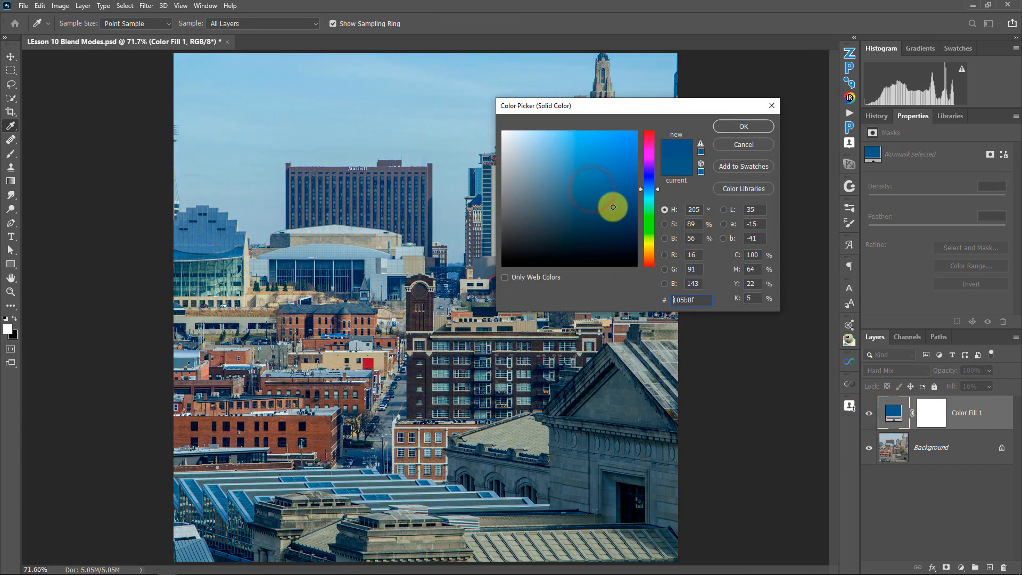
mouse_move(614, 207)
mouse_down()
mouse_move(589, 182)
mouse_move(616, 199)
mouse_move(654, 194)
mouse_move(619, 201)
mouse_move(584, 175)
mouse_move(643, 213)
mouse_move(644, 161)
mouse_up()
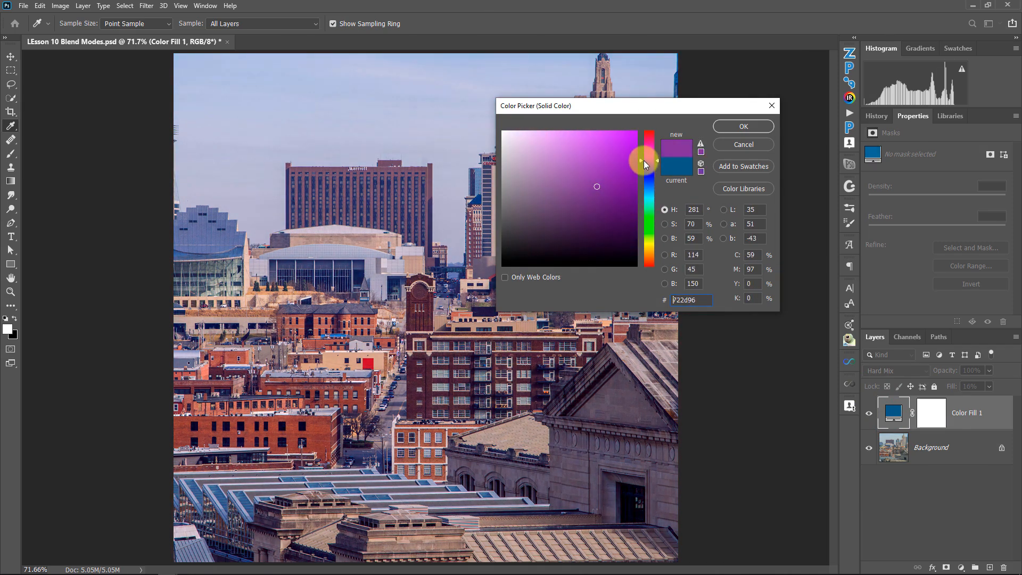
mouse_move(591, 216)
mouse_down()
mouse_move(598, 175)
mouse_move(647, 145)
mouse_move(655, 184)
mouse_move(605, 237)
mouse_up()
drag(644, 187, 648, 175)
drag(610, 234, 614, 206)
click(644, 173)
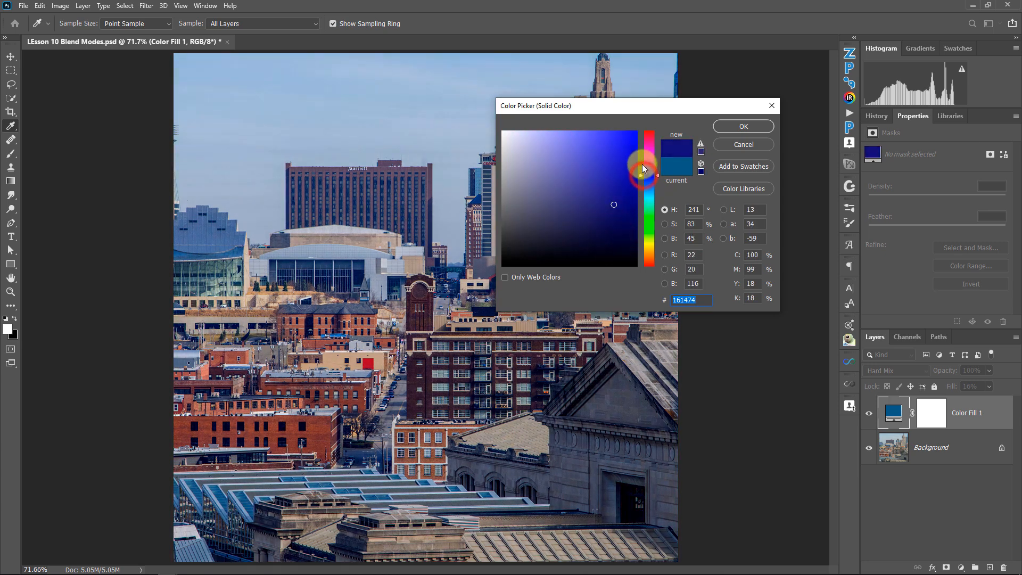
drag(643, 166, 641, 144)
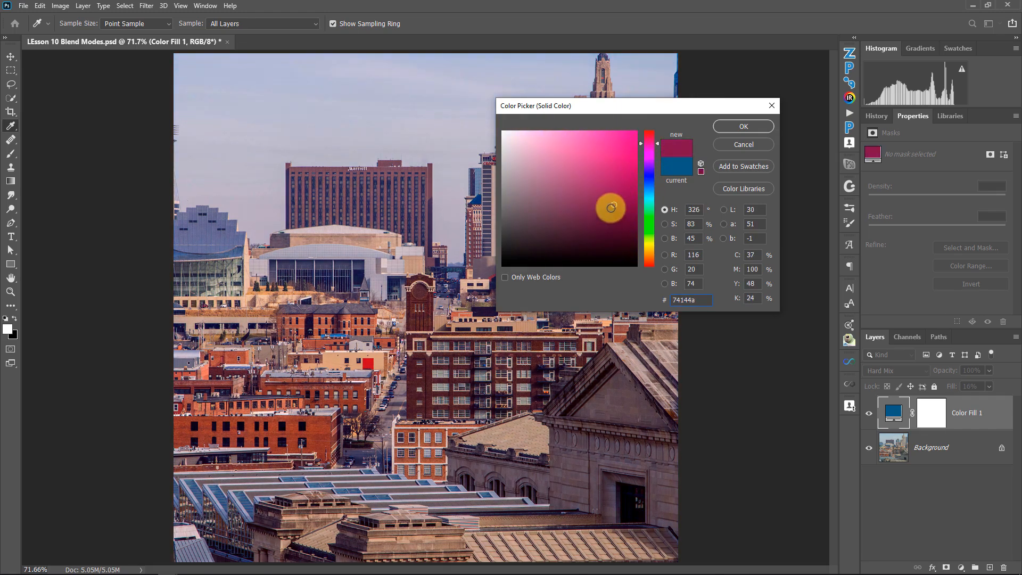
drag(611, 208, 599, 186)
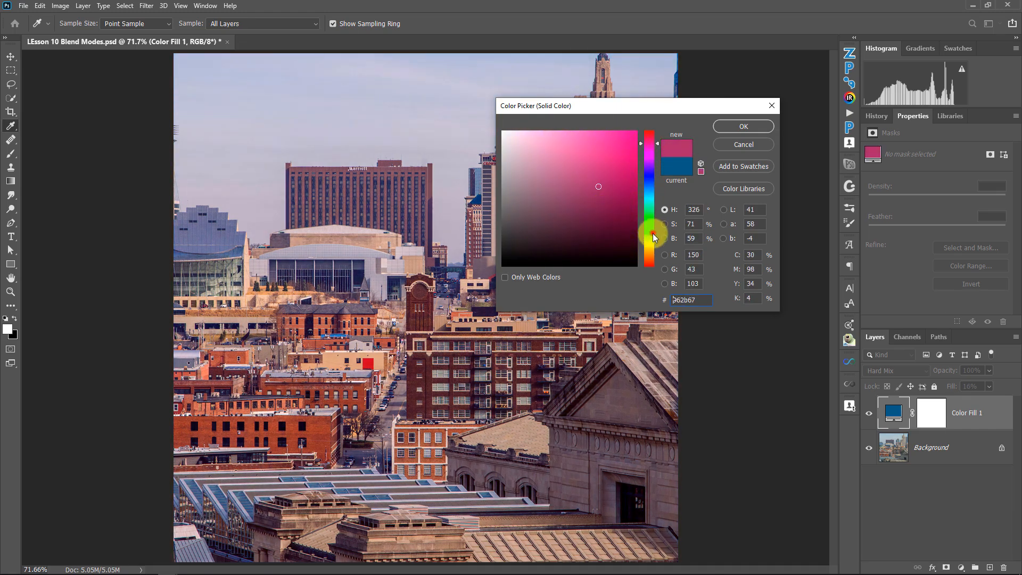
Shift the fill color's hue through violet and apply the purple #6c2b96.
drag(653, 233, 646, 173)
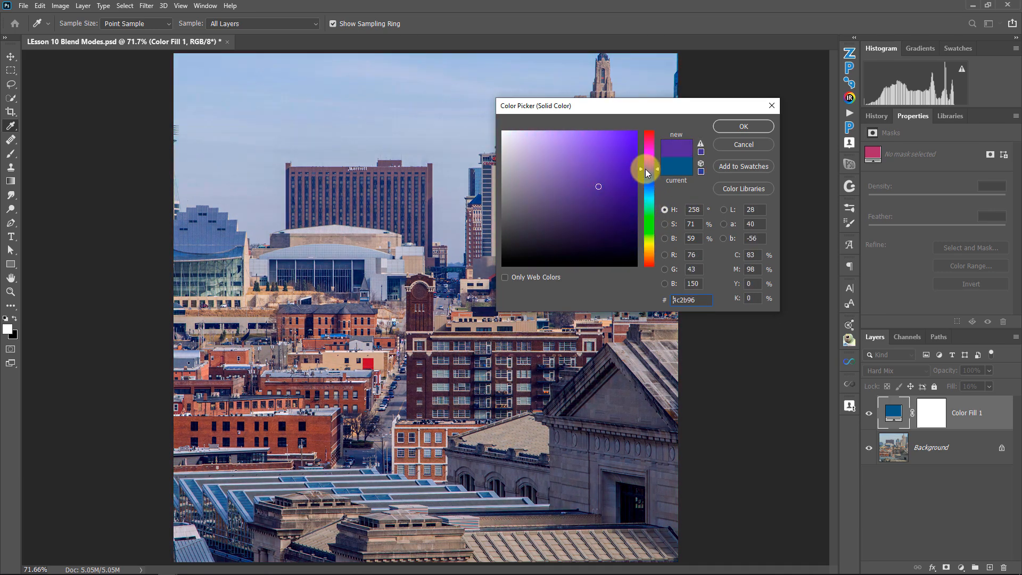
drag(646, 168, 644, 167)
drag(640, 165, 644, 163)
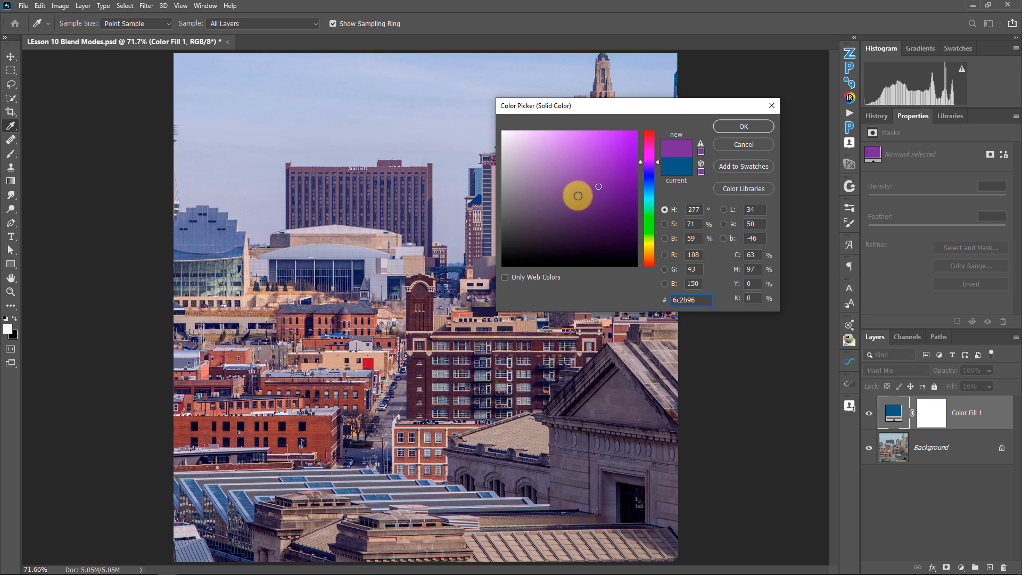
click(746, 129)
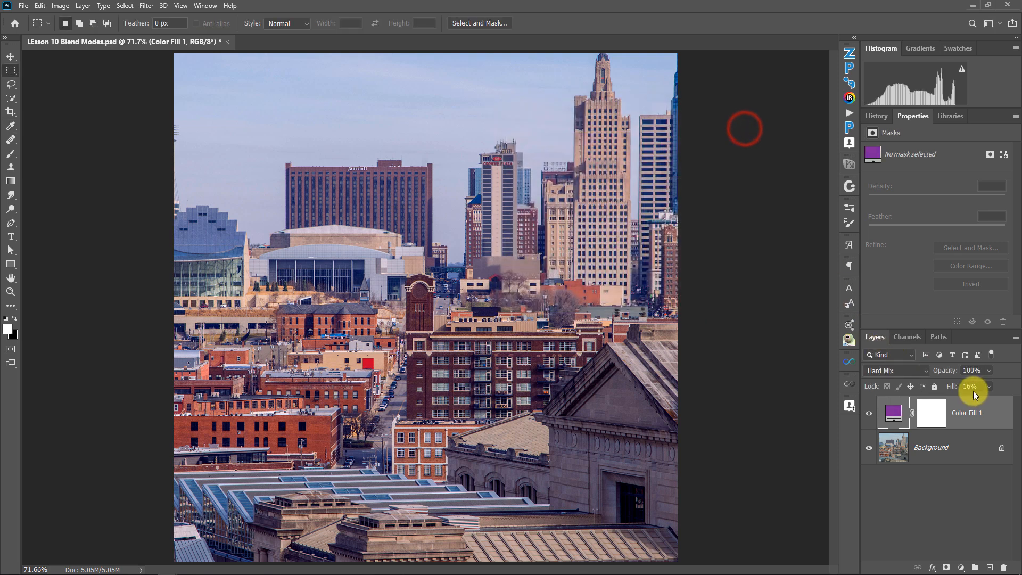
Set the Hard Mix layer's fill to 15% and change its purple color to blue.
click(968, 388)
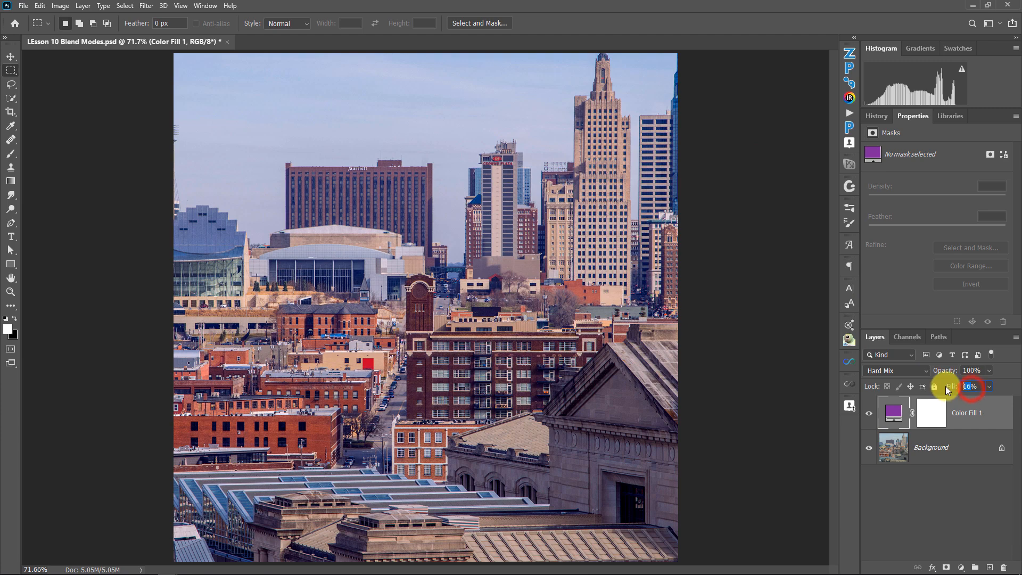
double_click(892, 413)
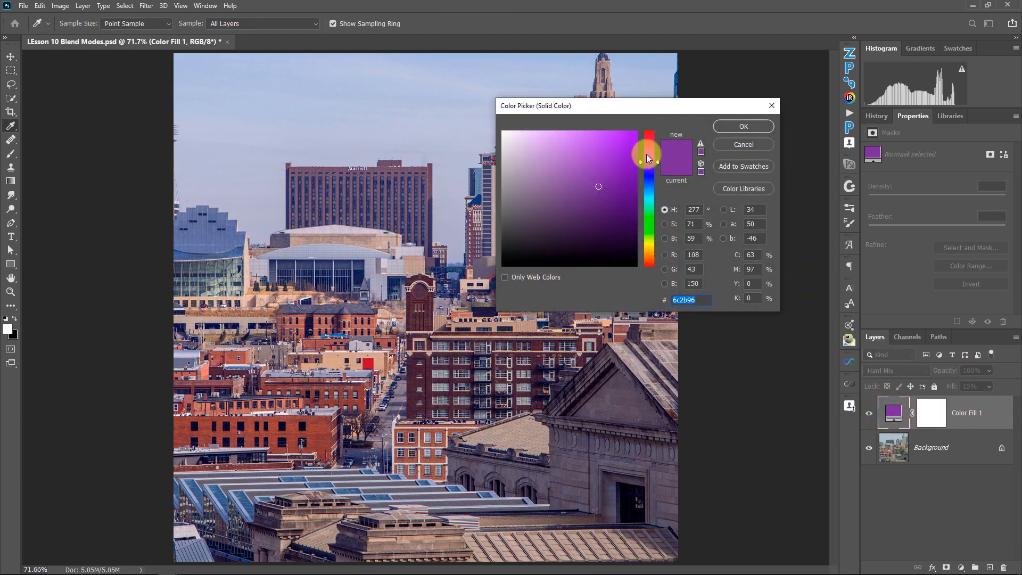
drag(647, 154, 643, 180)
key(Return)
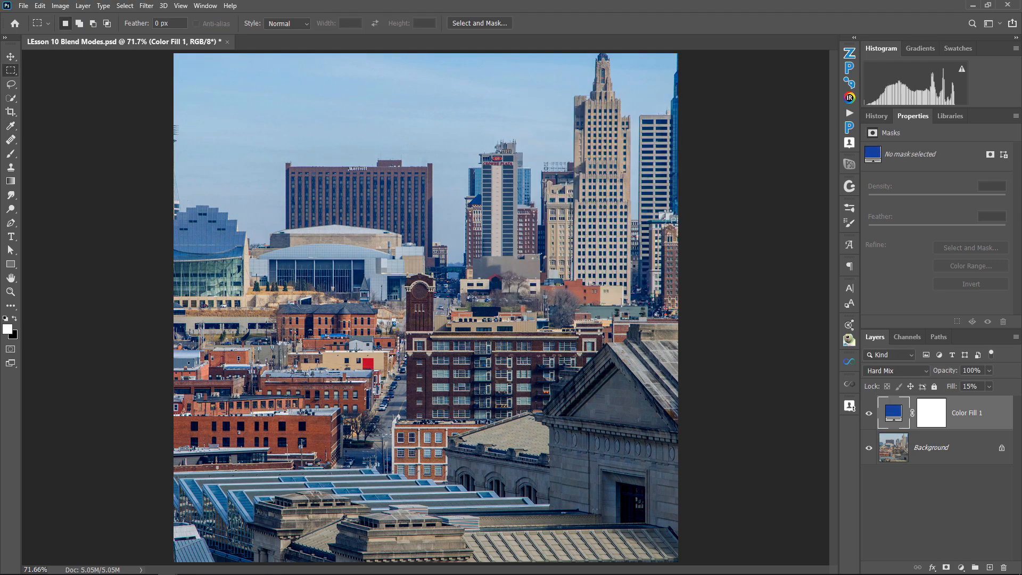